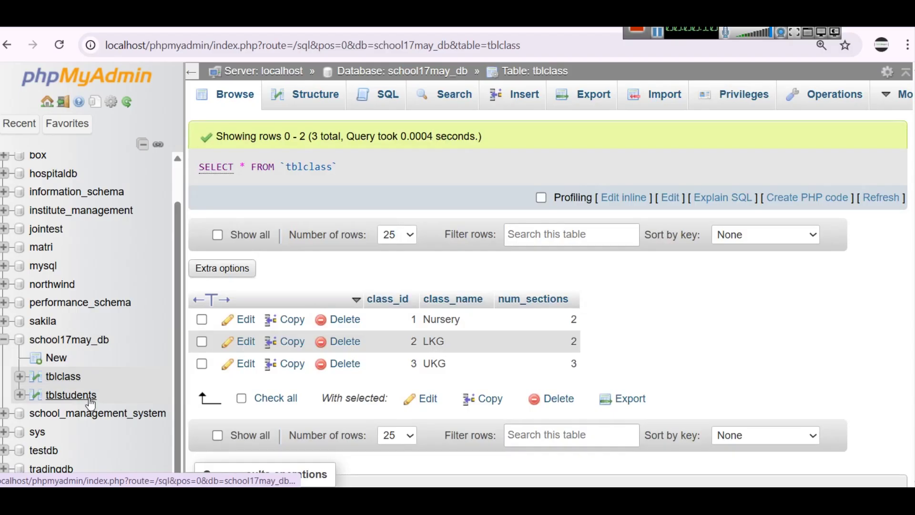
Browse the records of tblstudents and tblclass in the school17may_db database and compare their columns
left_click(77, 401)
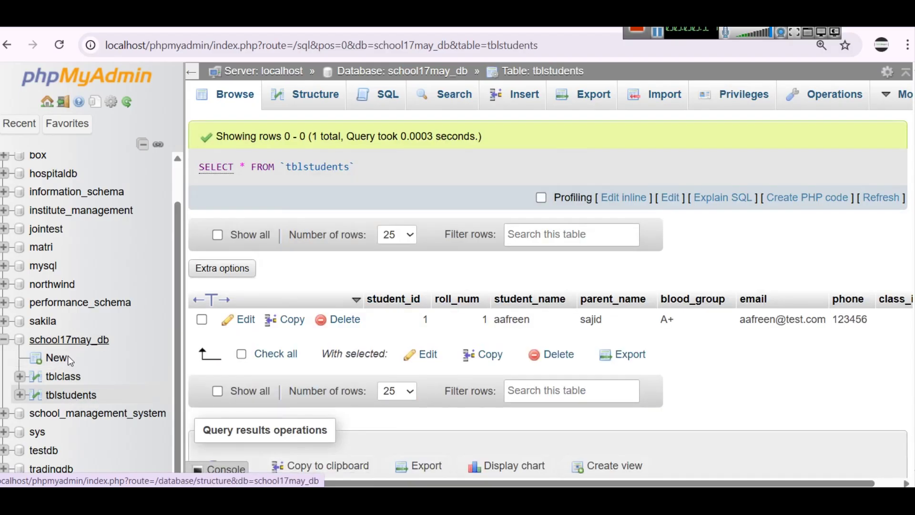
left_click(64, 377)
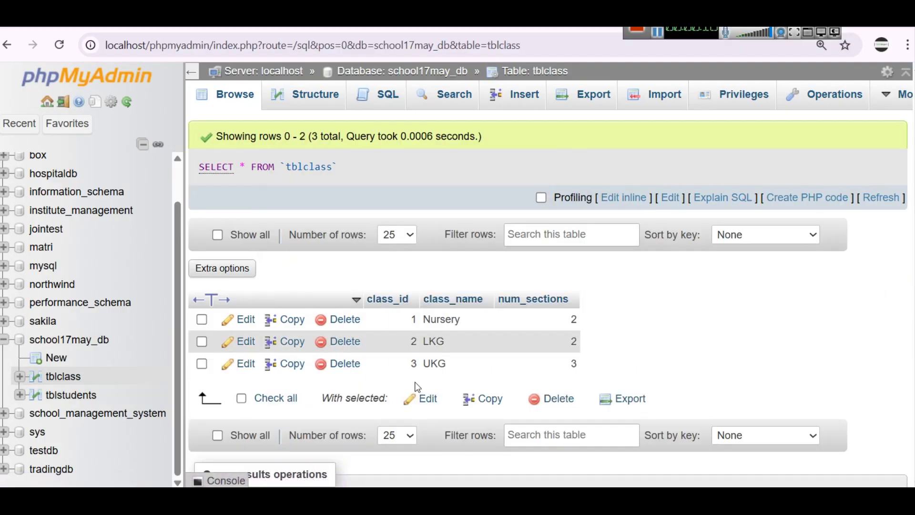
left_click(73, 395)
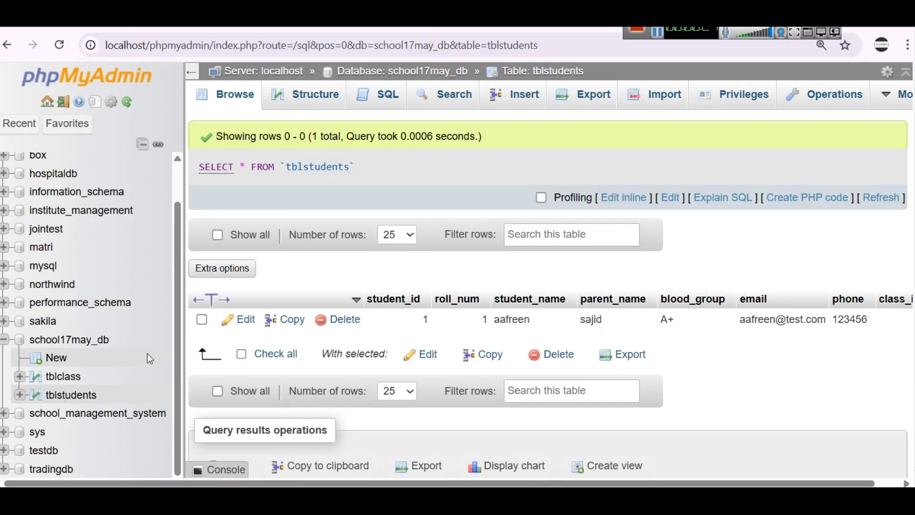
left_click(95, 347)
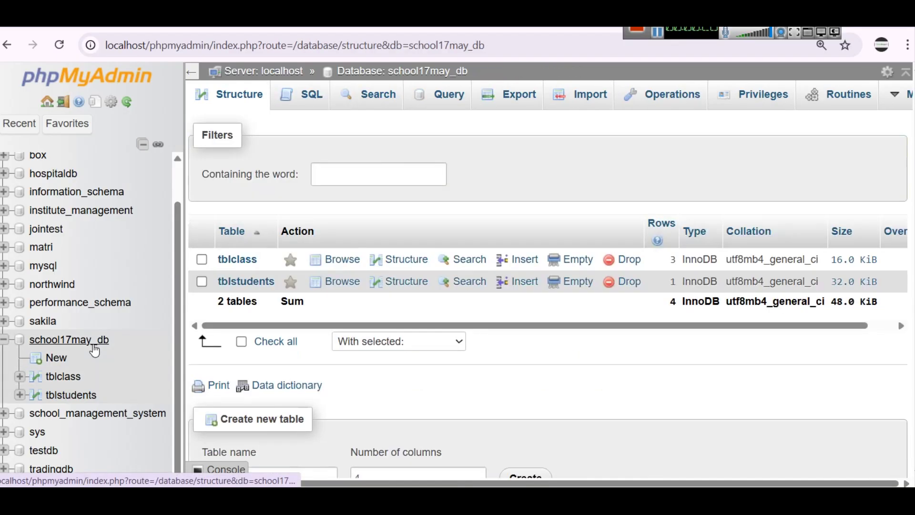
left_click(241, 262)
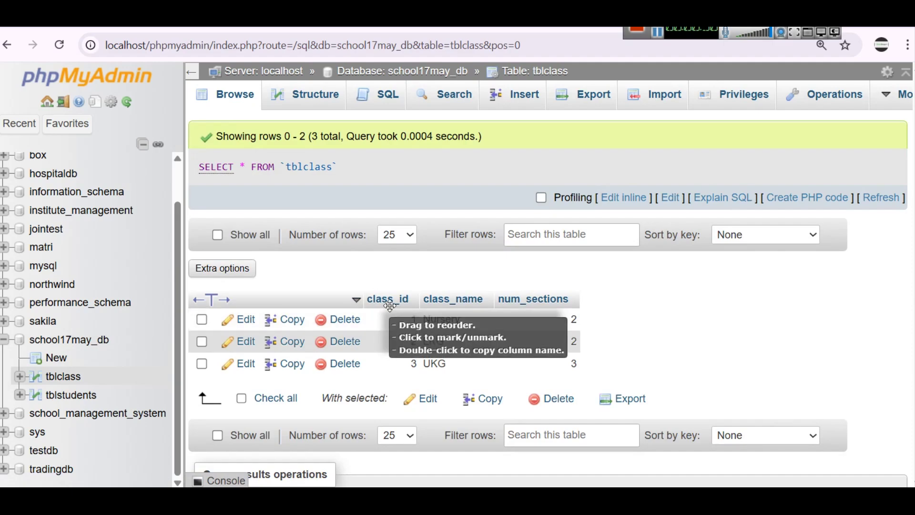
left_click(72, 394)
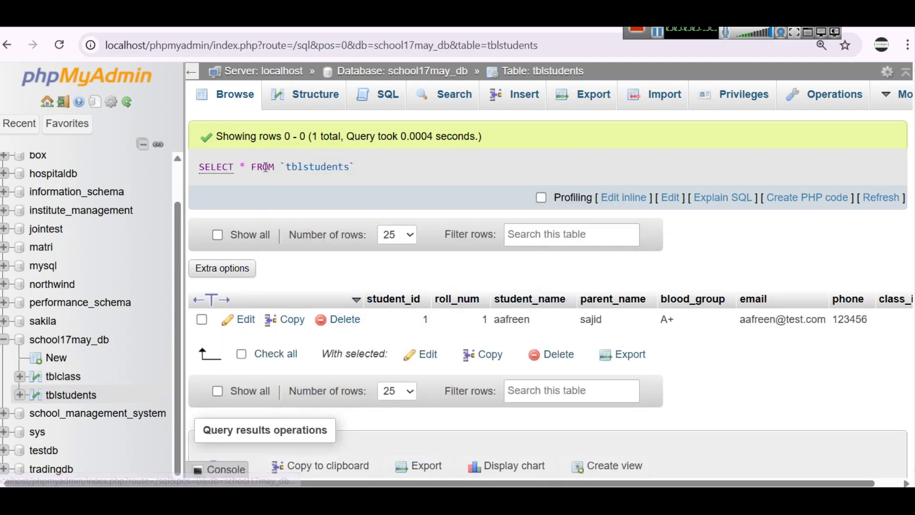
Add an index on the class_id column in the structure of tblstudents
left_click(315, 94)
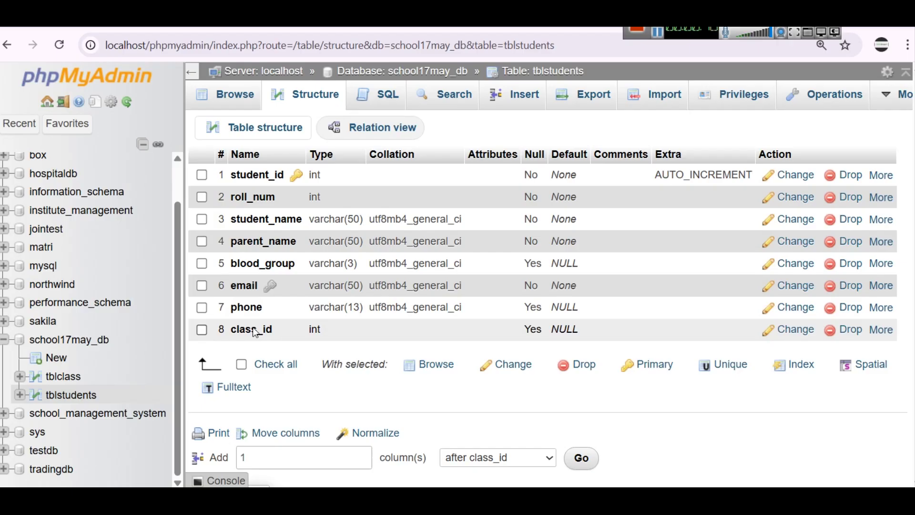
left_click(201, 330)
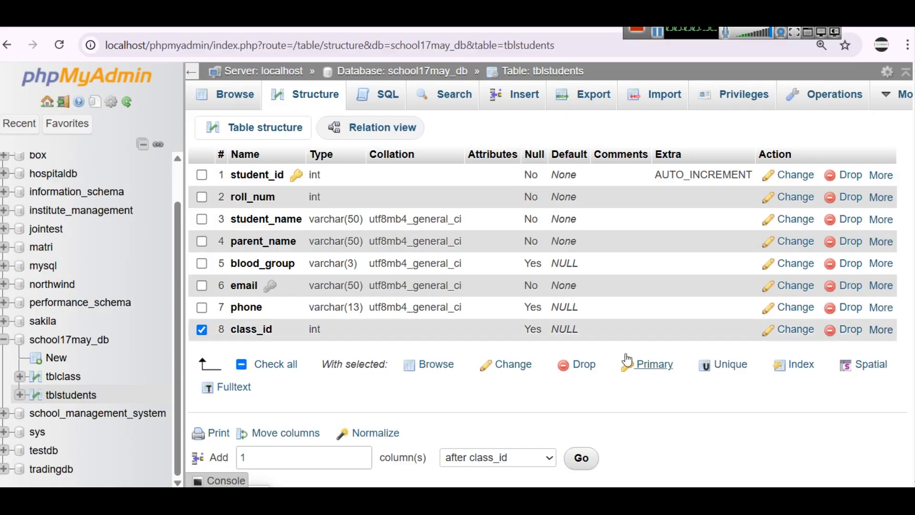
left_click(796, 365)
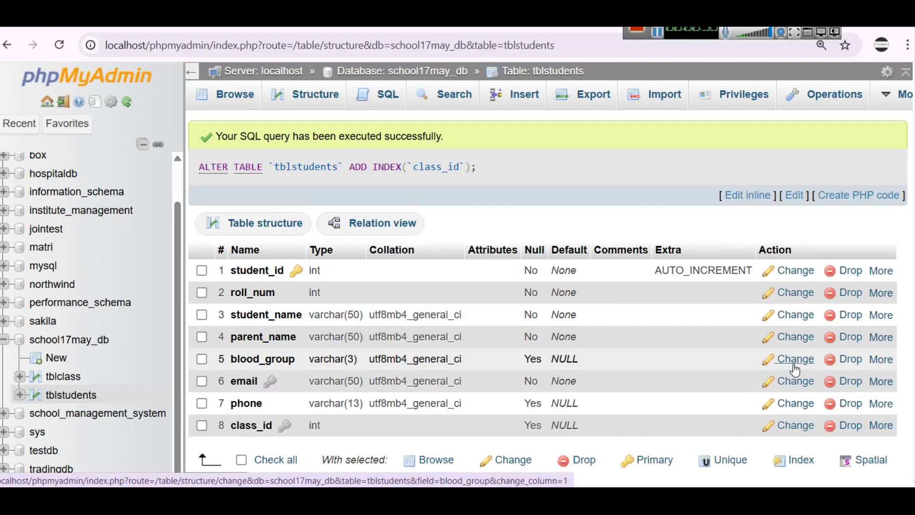
scroll(610, 336, "down", 2)
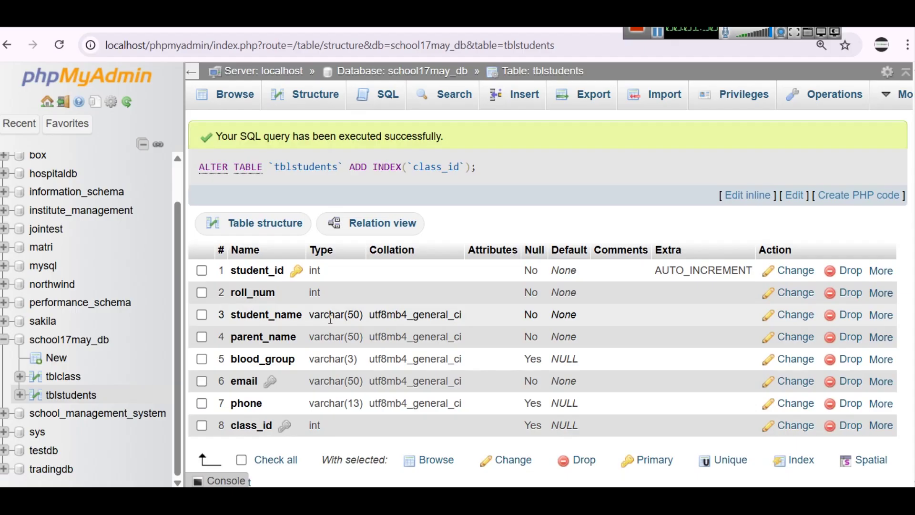
Reopen the tblstudents structure, select the class_id column, and open the table's relation view
left_click(76, 396)
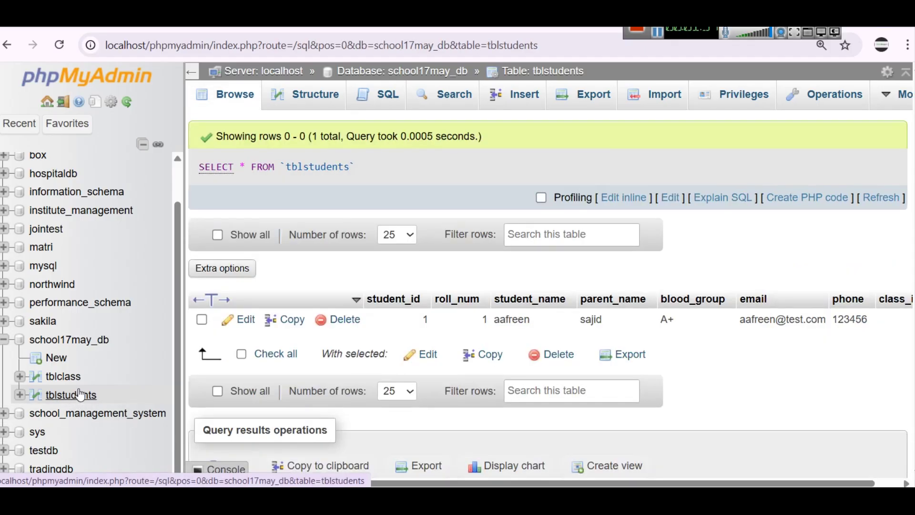
left_click(312, 103)
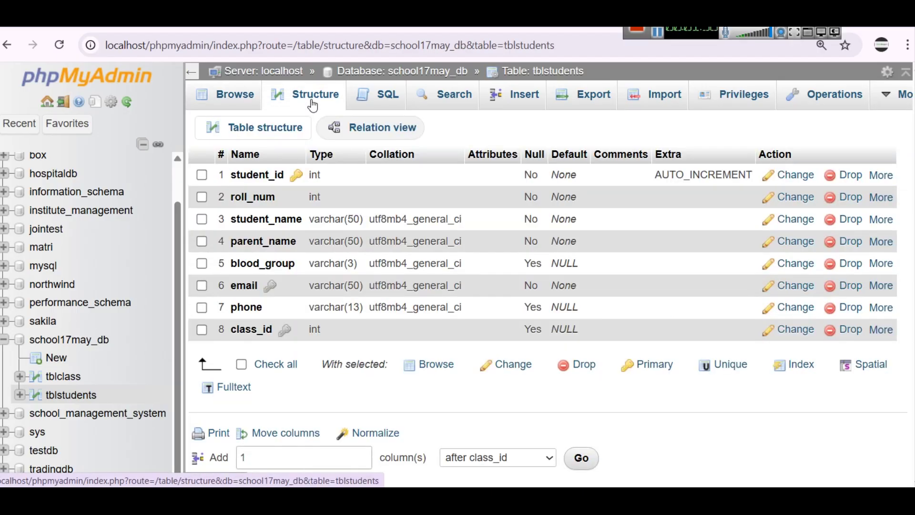
left_click(202, 330)
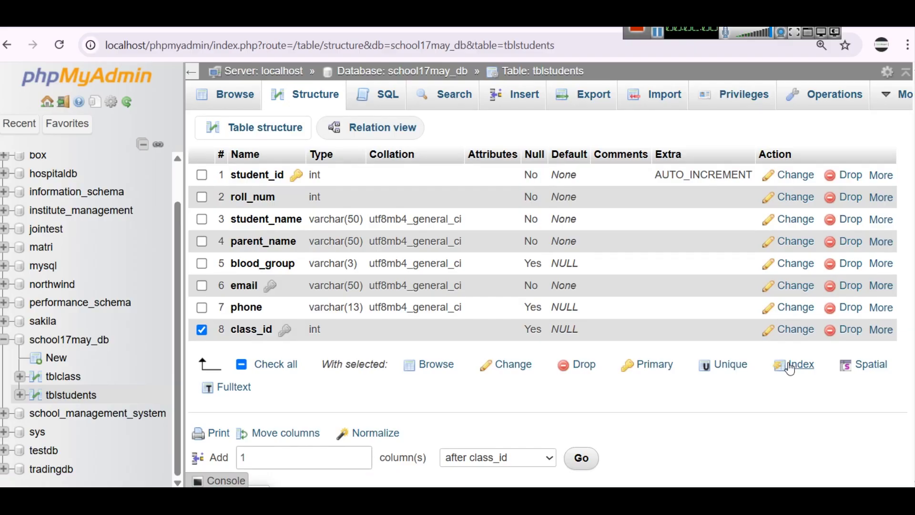
left_click(371, 137)
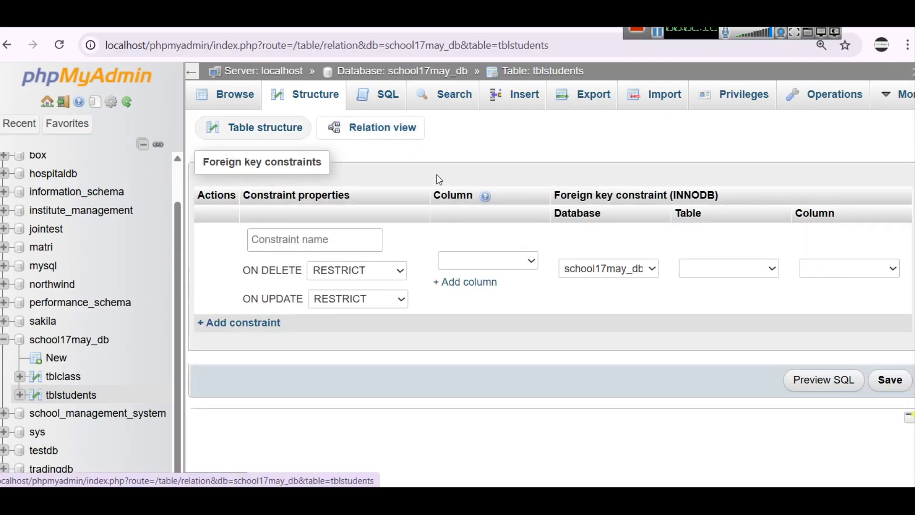
Name the new foreign key constraint FK_students_class
left_click(320, 235)
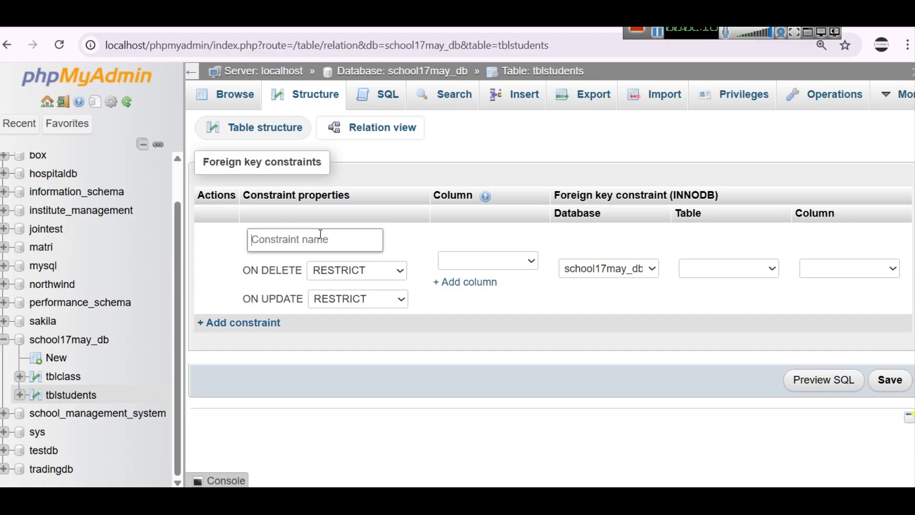
type("FK_student_class")
left_click(302, 239)
type("s")
key("BackSpace")
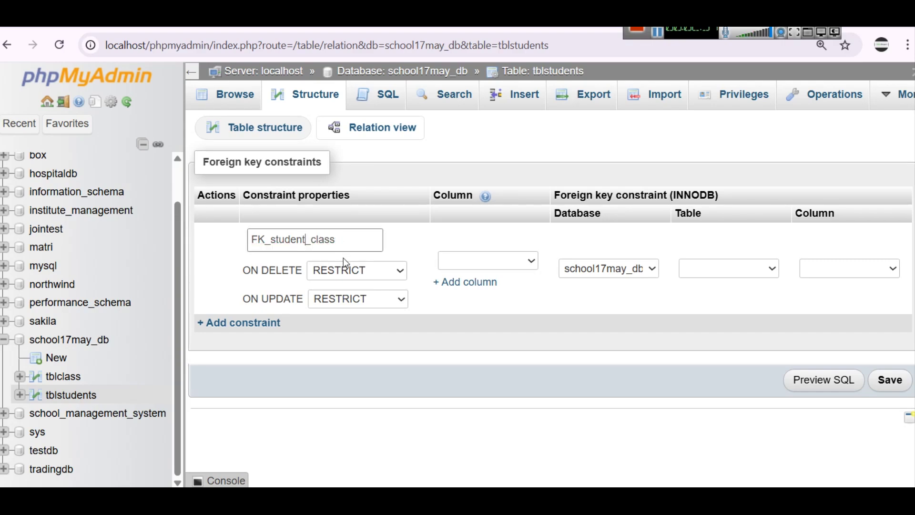
type("s")
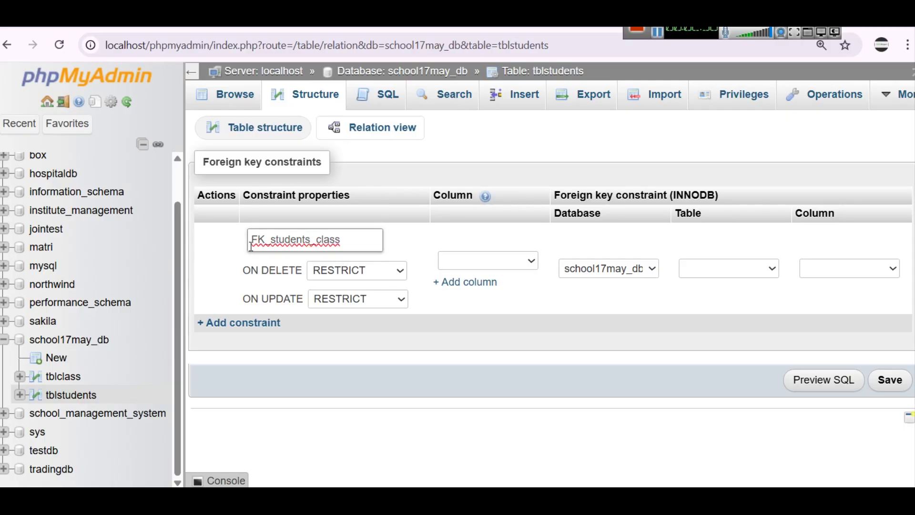
double_click(283, 244)
left_click(354, 243)
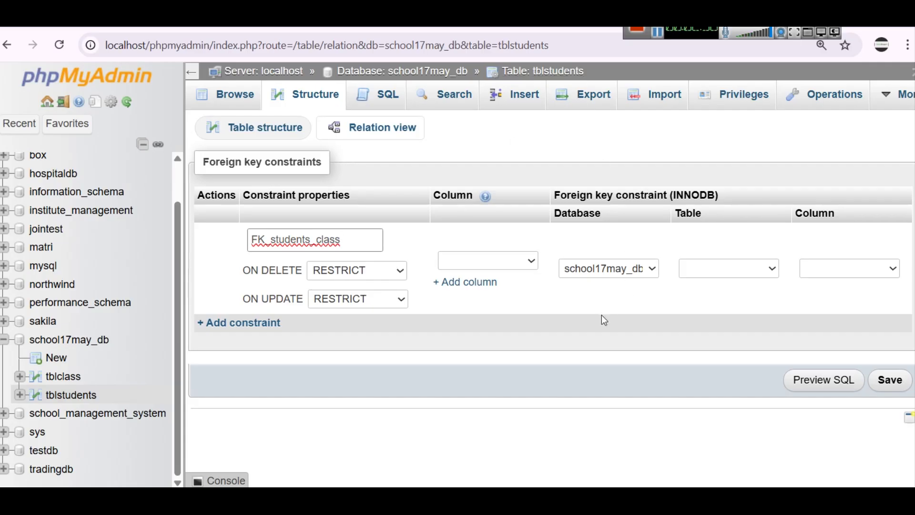
Set class_id as the constraint's column and reference the class_id column of tblclass
left_click(527, 265)
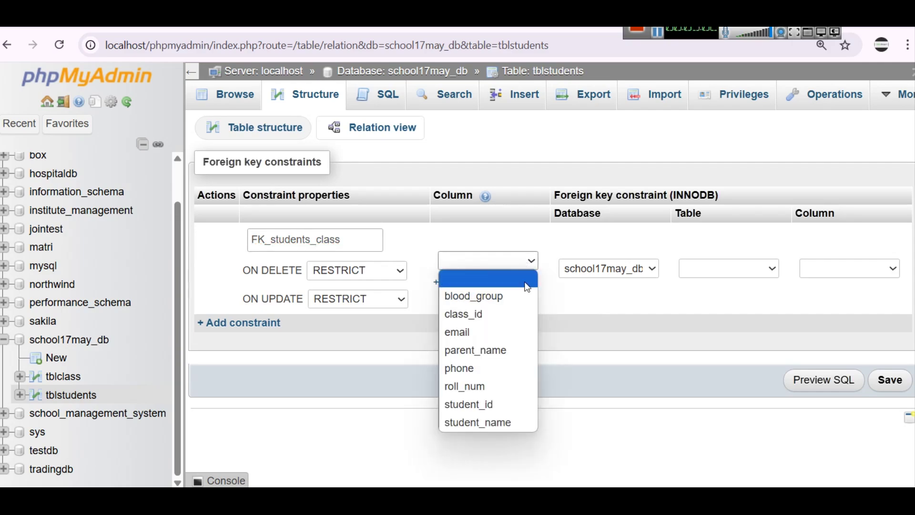
left_click(496, 309)
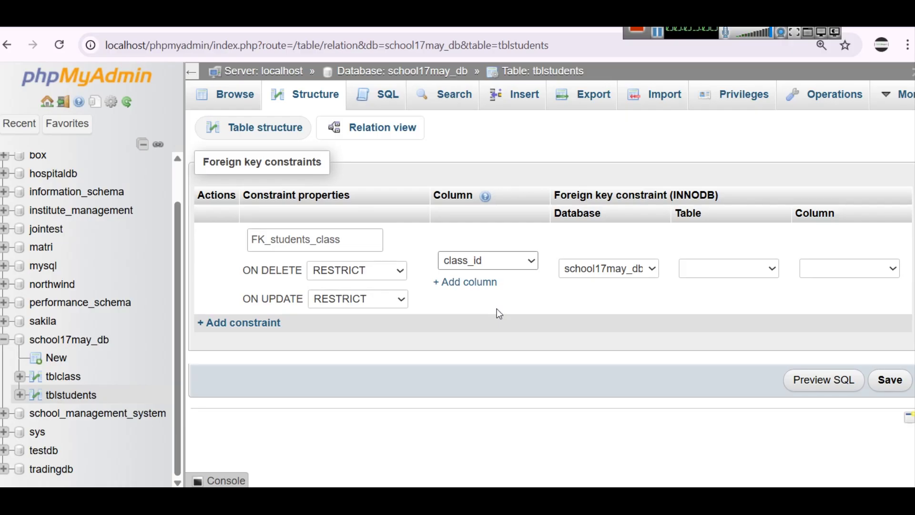
left_click(727, 270)
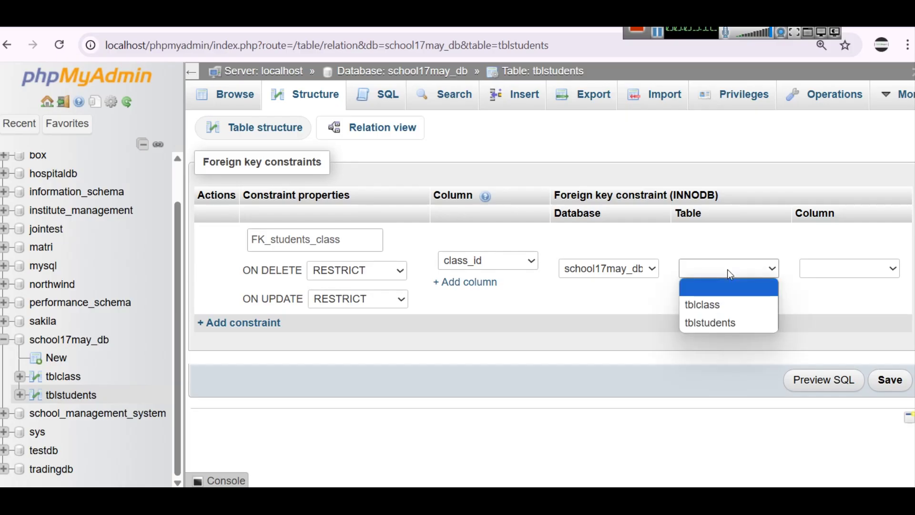
left_click(717, 308)
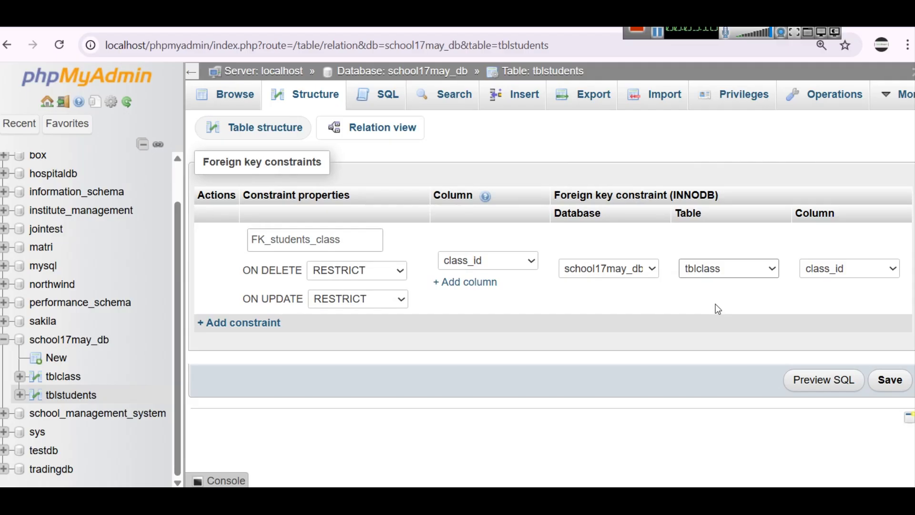
left_click(827, 271)
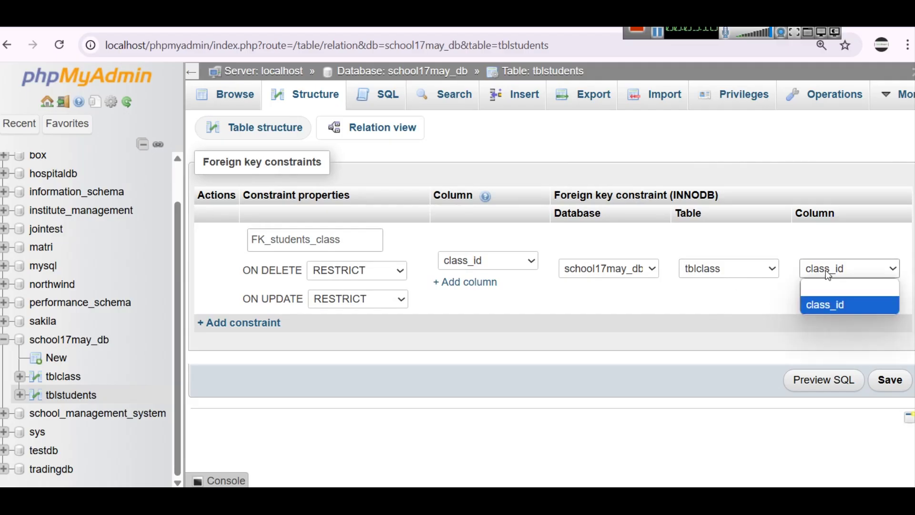
left_click(825, 307)
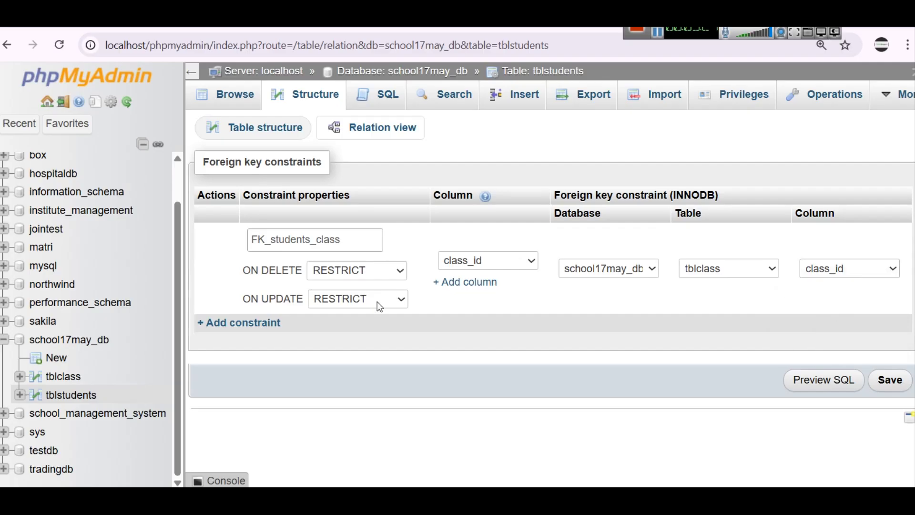
Copy the constraint name FK_students_class, undoing any accidental overwrite of it
left_click(359, 238)
key("ctrl+a")
type("create DATABASE testdb")
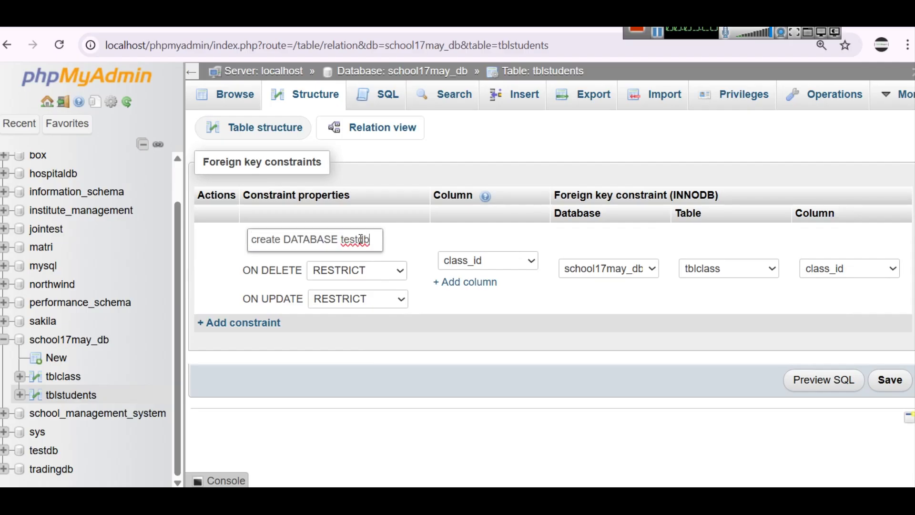
key("ctrl+z")
key("ctrl+c")
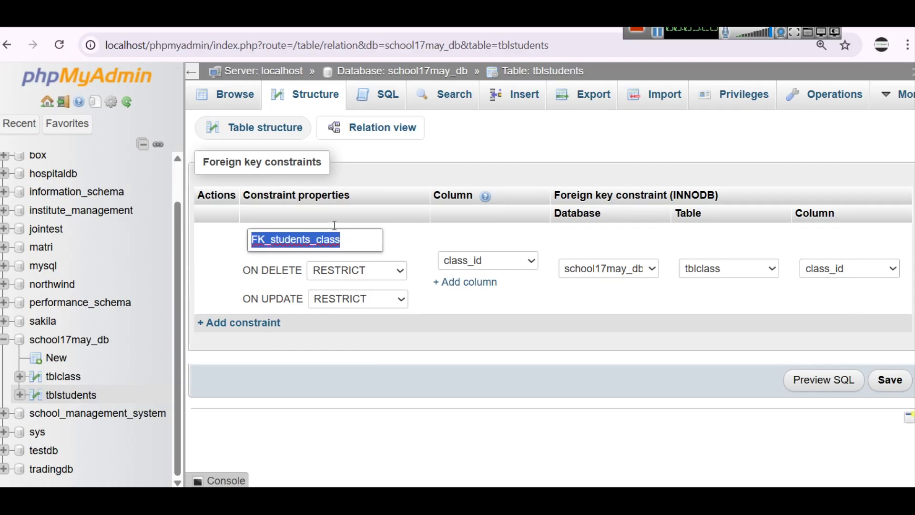
Return to the tblstudents structure, select class_id, reopen the relation view, and paste FK_students_class as the constraint name
left_click(315, 99)
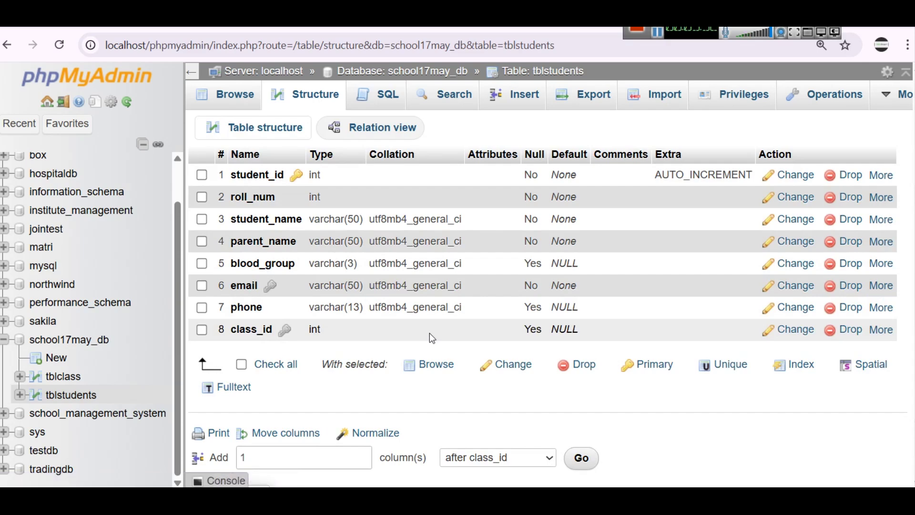
left_click(202, 330)
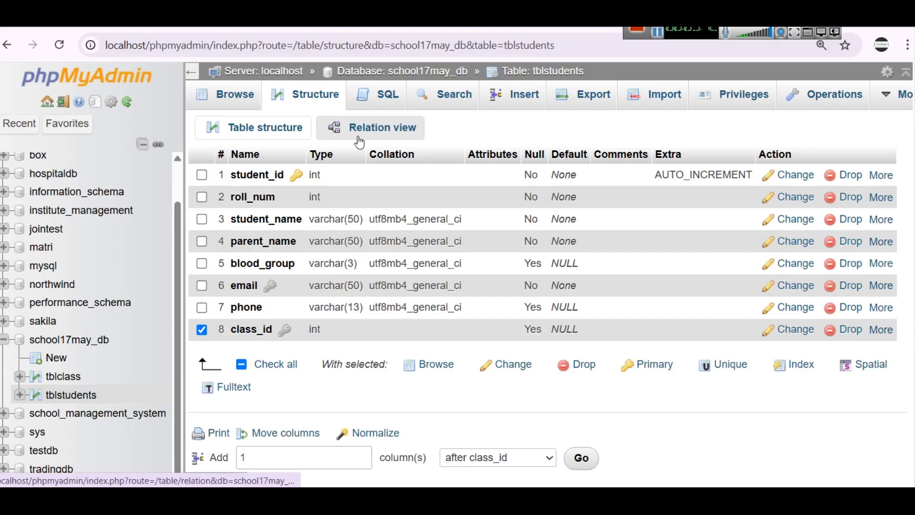
left_click(387, 139)
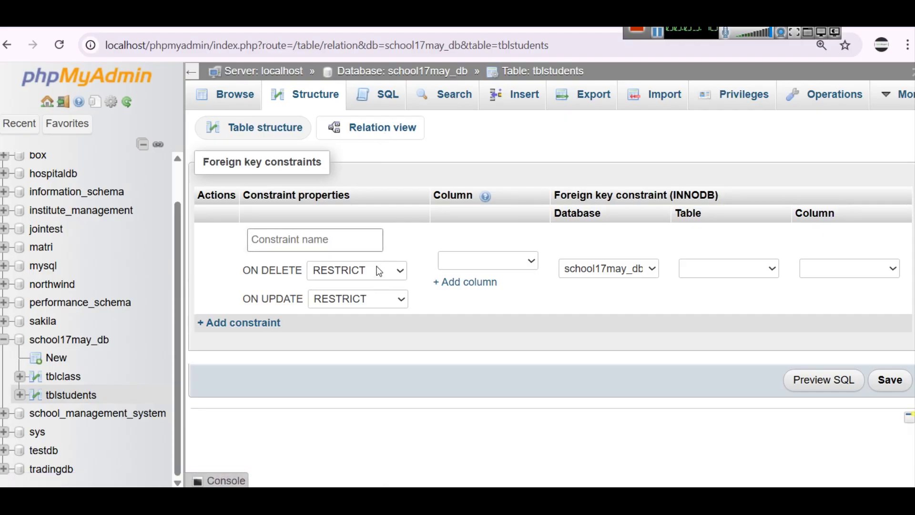
left_click(298, 239)
key("ctrl+v")
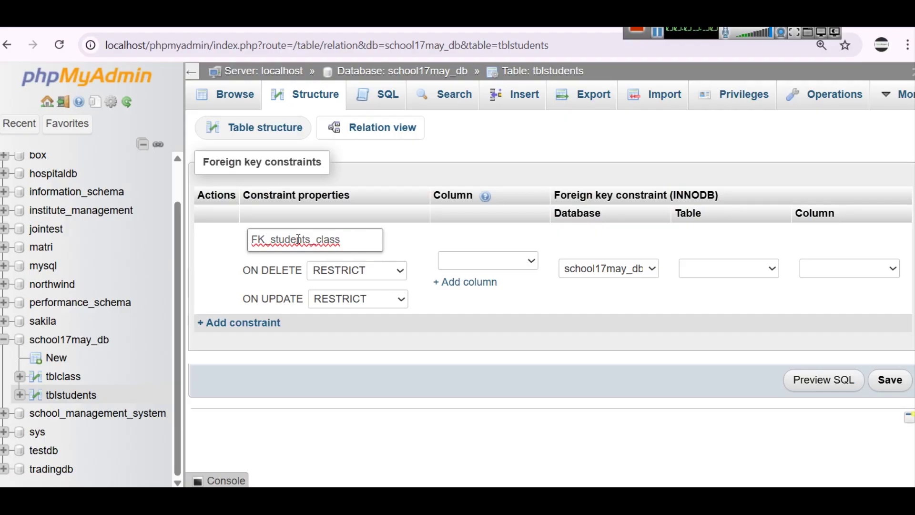
left_click(423, 259)
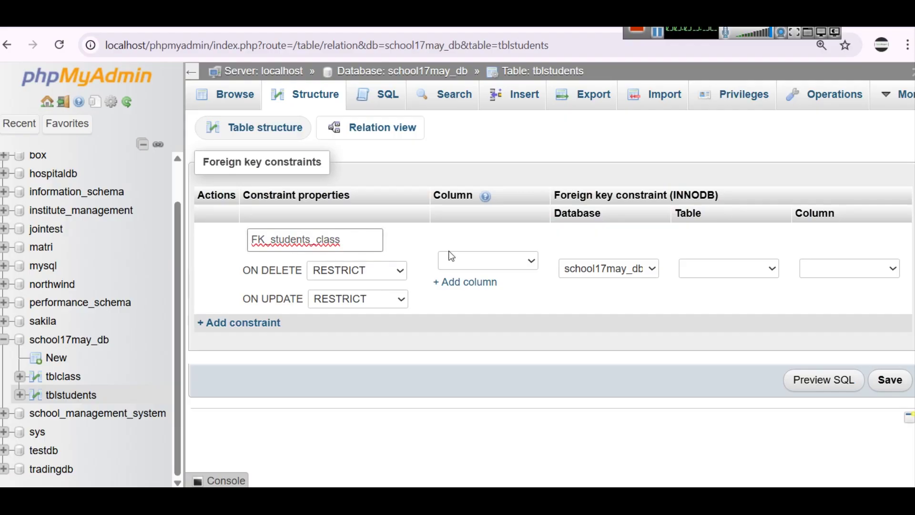
Link the constraint's class_id column to the table tblclass in school17may_db
left_click(452, 256)
left_click(474, 313)
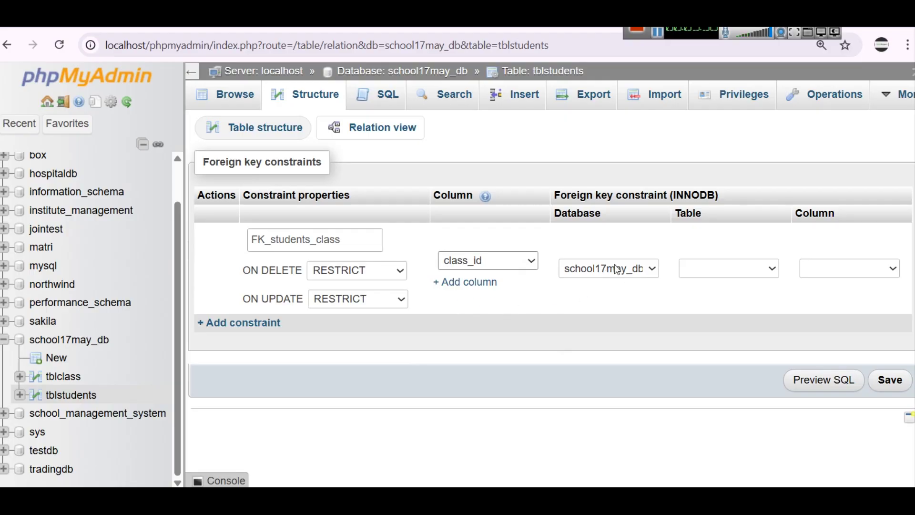
left_click(699, 275)
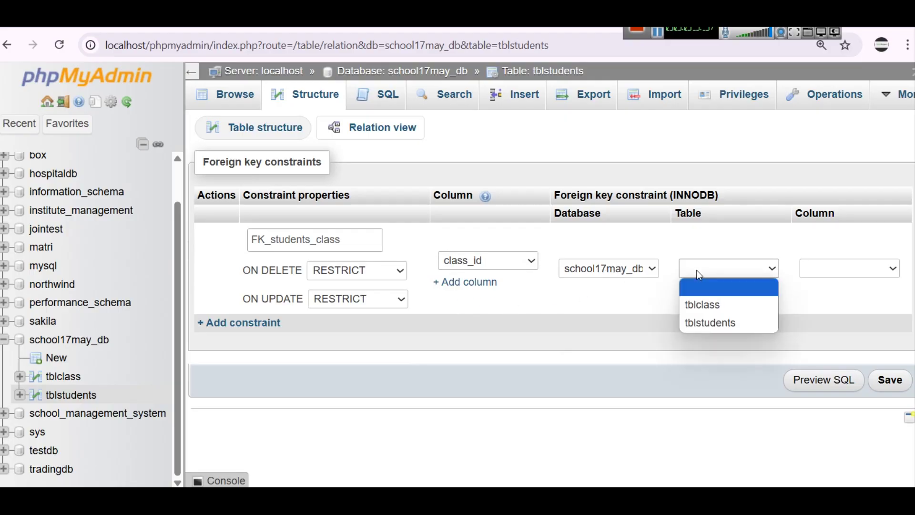
left_click(711, 302)
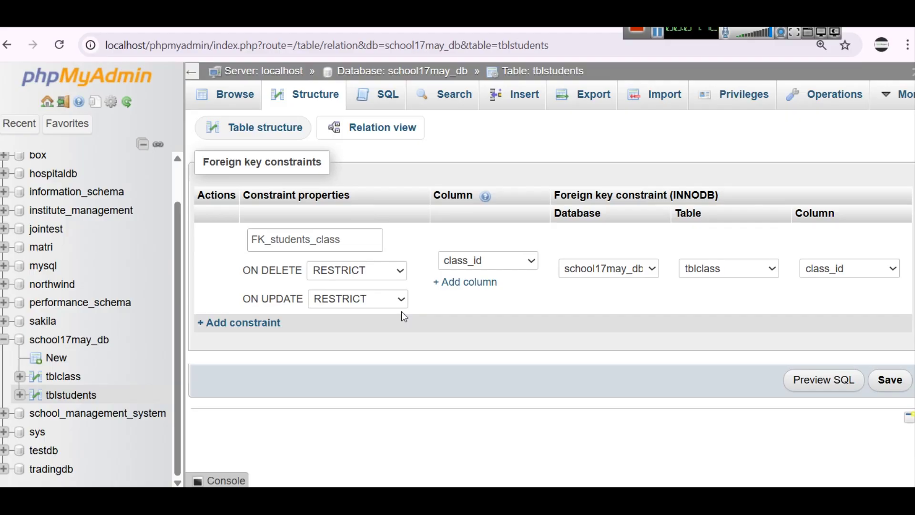
Launch Excel
key("super+r")
type("excel")
key("Return")
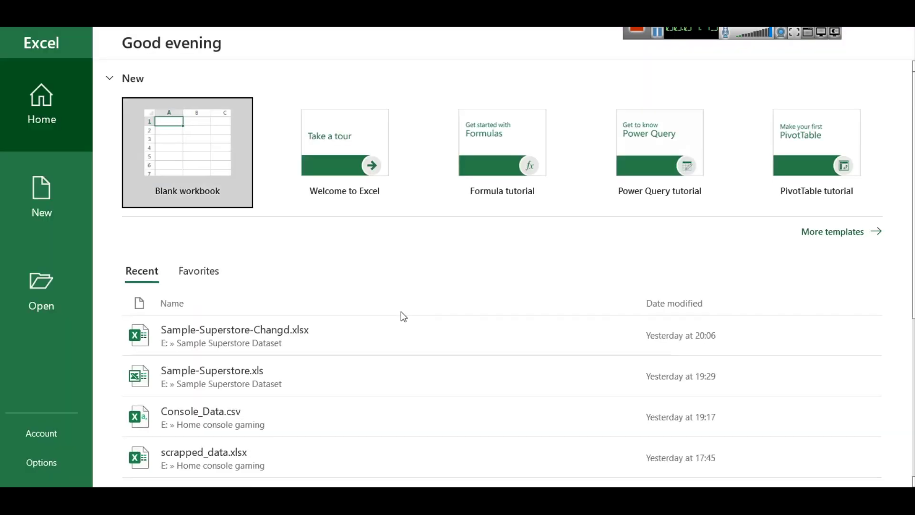
Create a blank workbook and enter the first class record, 1 and Nursery, in B3:C3
left_click(232, 153)
left_click(221, 150)
left_click(173, 235)
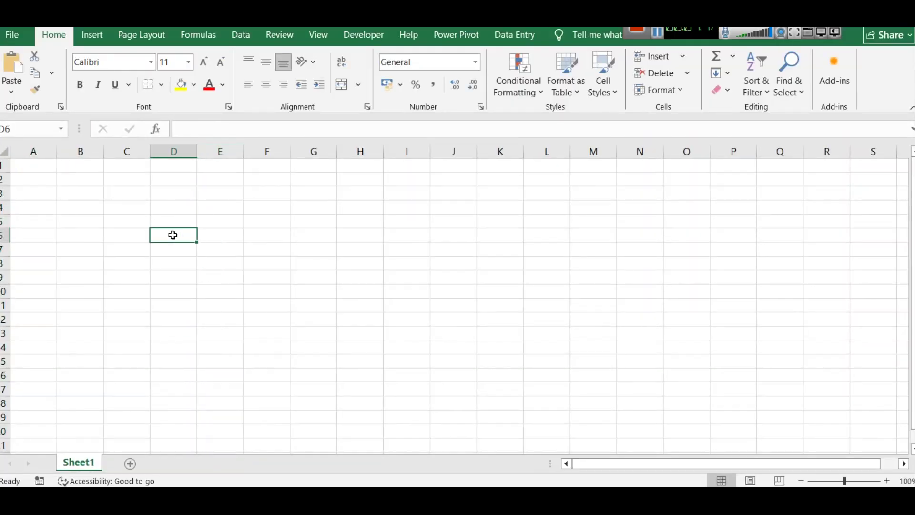
left_click(70, 198)
type("1")
left_click(118, 197)
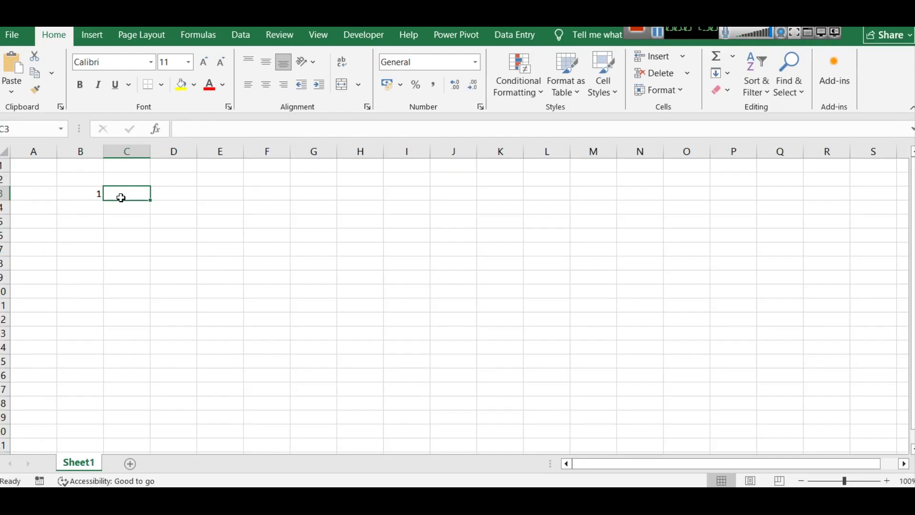
type("Nursery")
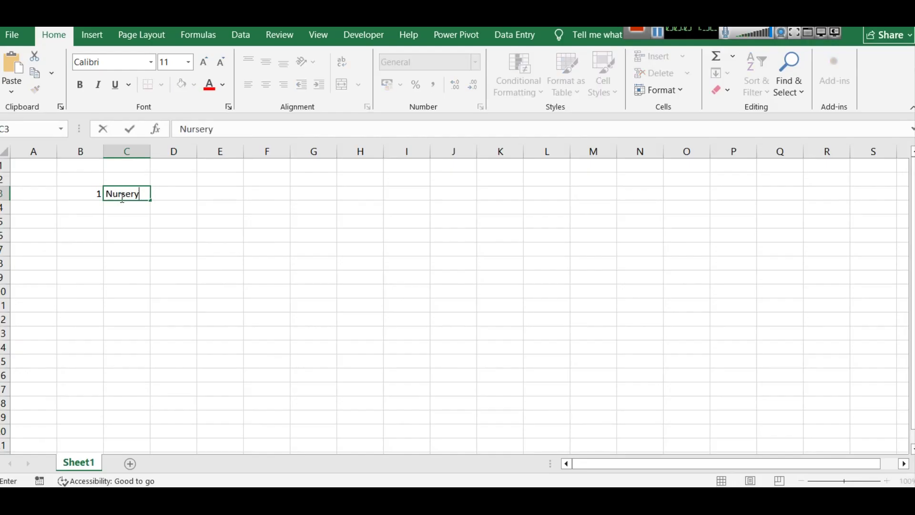
Enter the second class record in row 4, with 2 in B4 and LKG in C4
left_click(92, 216)
type("2")
left_click(94, 204)
type("2")
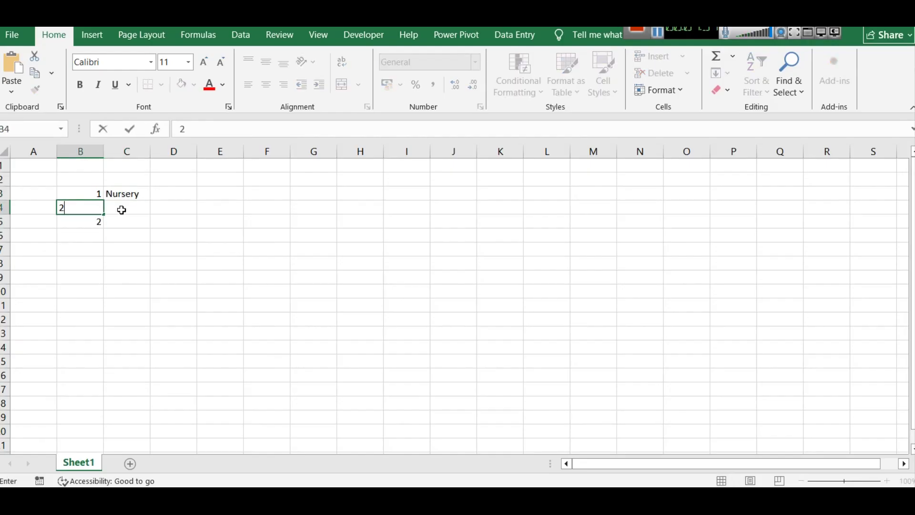
left_click(123, 208)
type("U")
key("BackSpace")
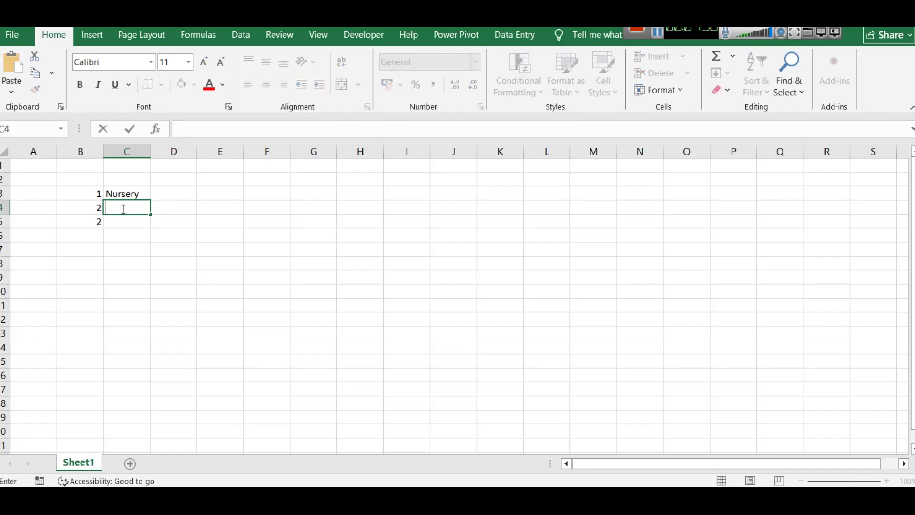
type("LKG")
Enter the third class record in row 5, with 3 in B5 and UKG in C5
left_click(92, 219)
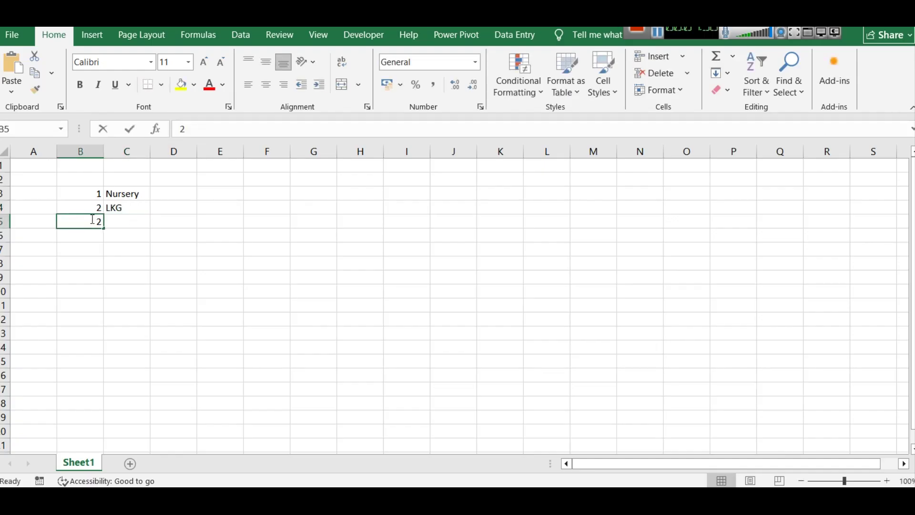
double_click(93, 219)
type("3")
left_click(143, 224)
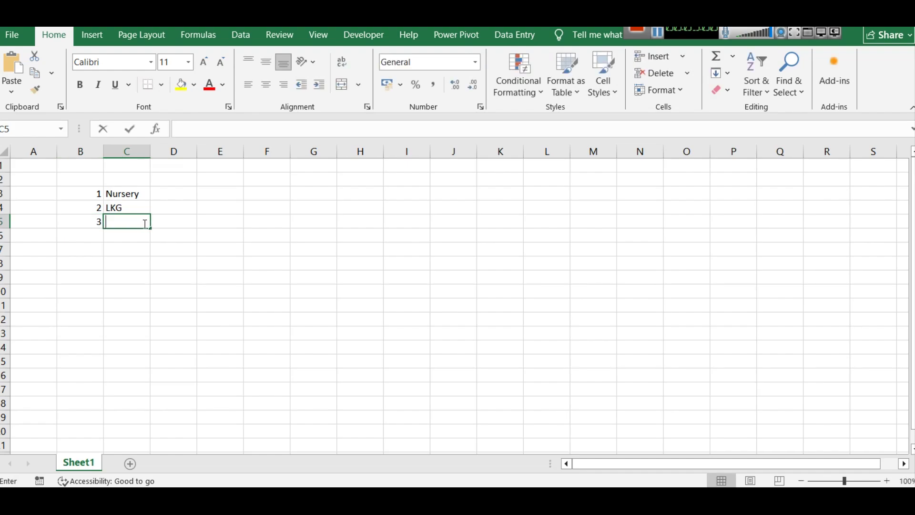
type("UKG")
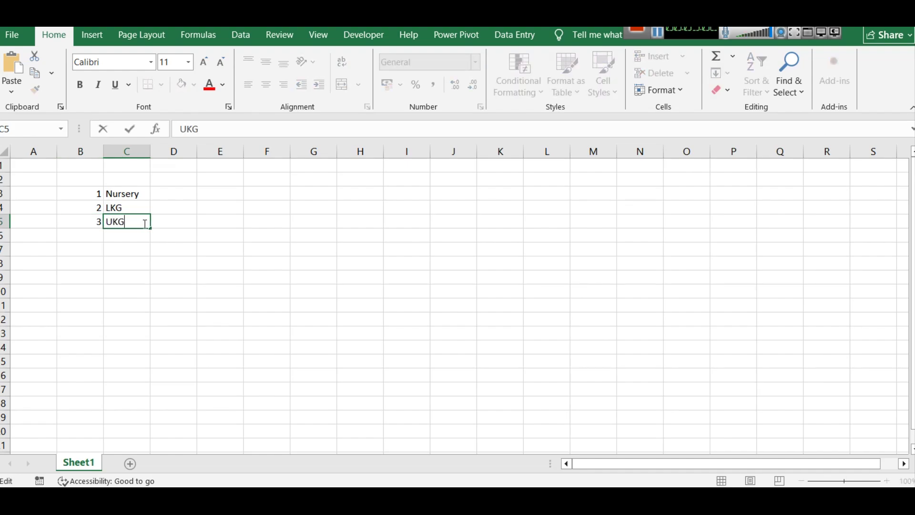
left_click(267, 290)
Enter a student record in H3:J3 with ID 1, the student's first name, and class ID 1
left_click(375, 200)
type("1")
key("Tab")
type("aafreen")
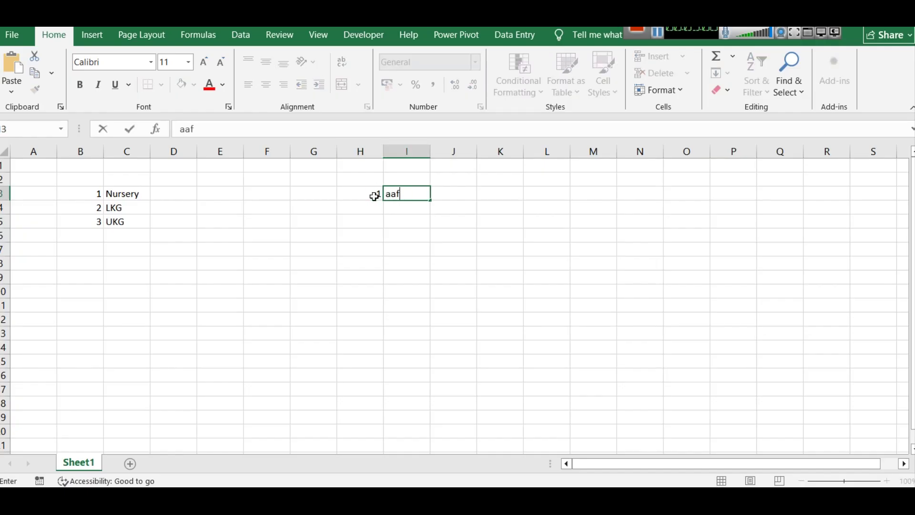
left_click(449, 190)
type("1")
key("Return")
Label the student columns sid, sname and cid in H2:J2
left_click(374, 180)
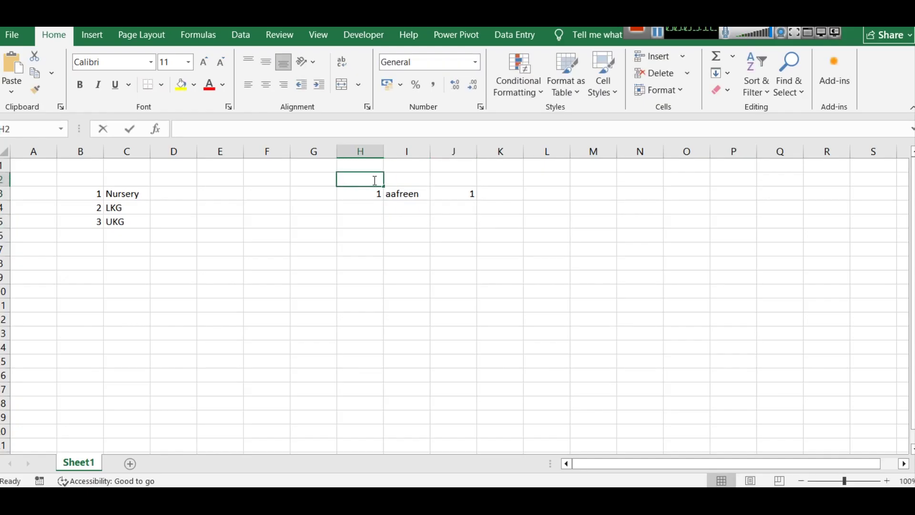
type("sid")
key("Tab")
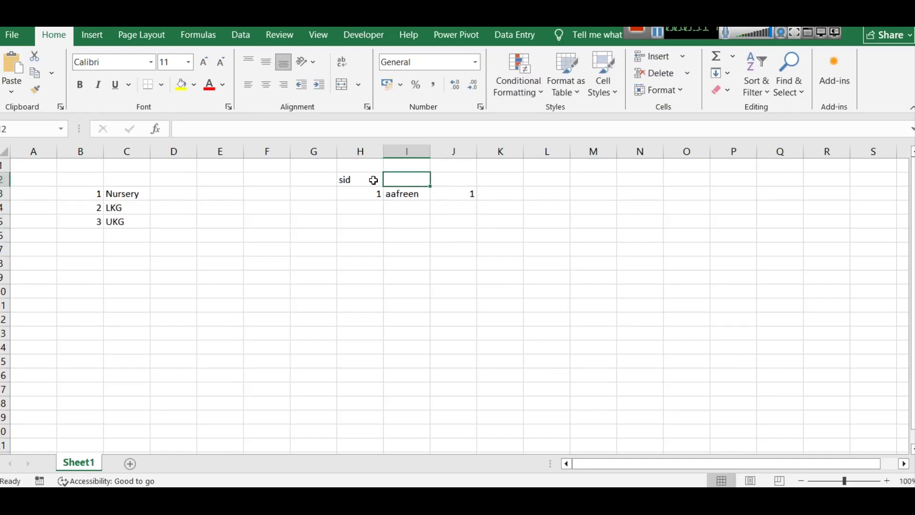
type("sname")
key("Tab")
type("cid")
left_click(472, 263)
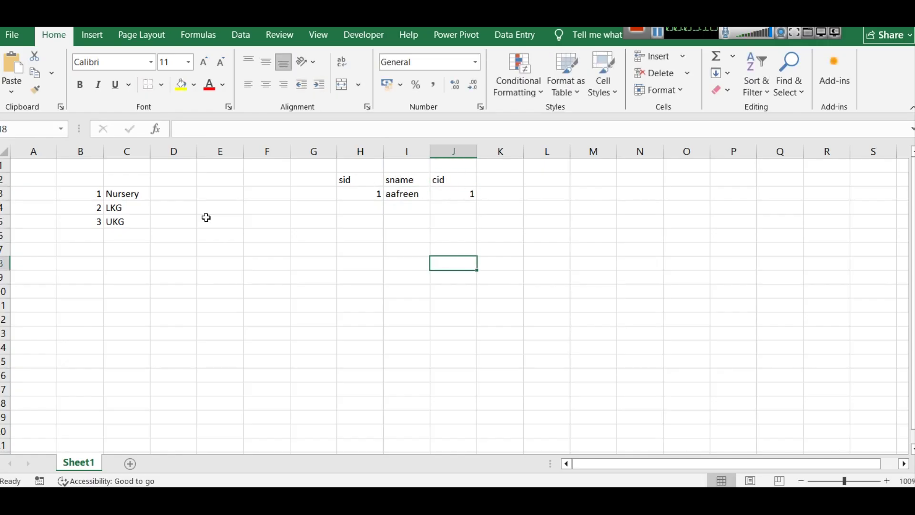
Label the class columns cid and cname in B2:C2
left_click(76, 176)
type("cid")
key("Tab")
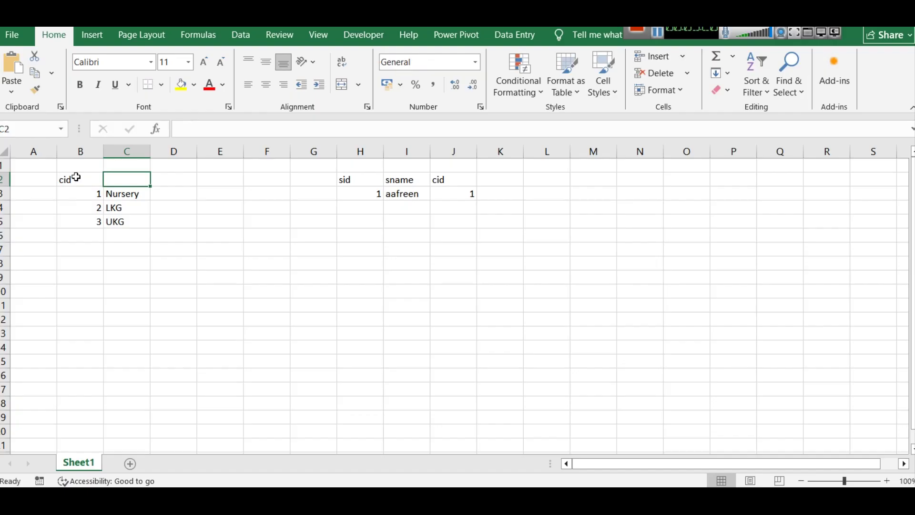
type("cname")
left_click(257, 293)
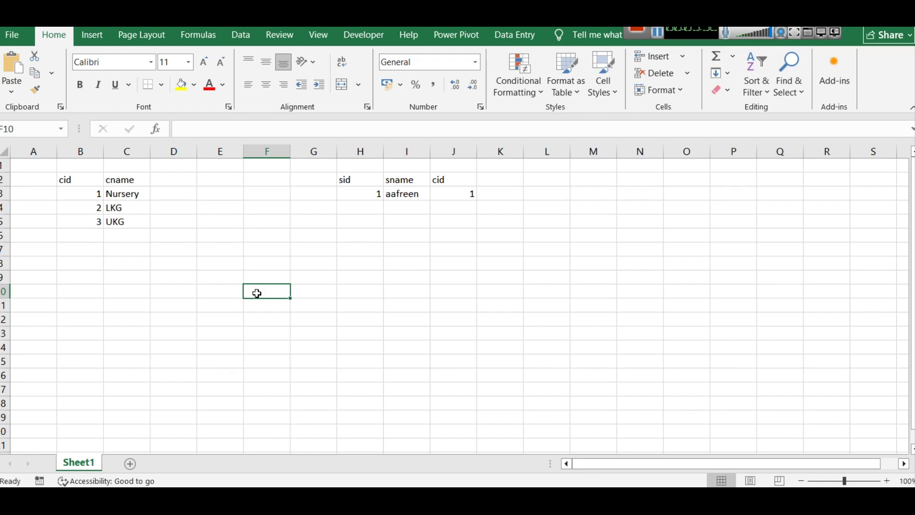
Clear the Nursery class record from B3:C3
scroll(445, 355, "up", 3)
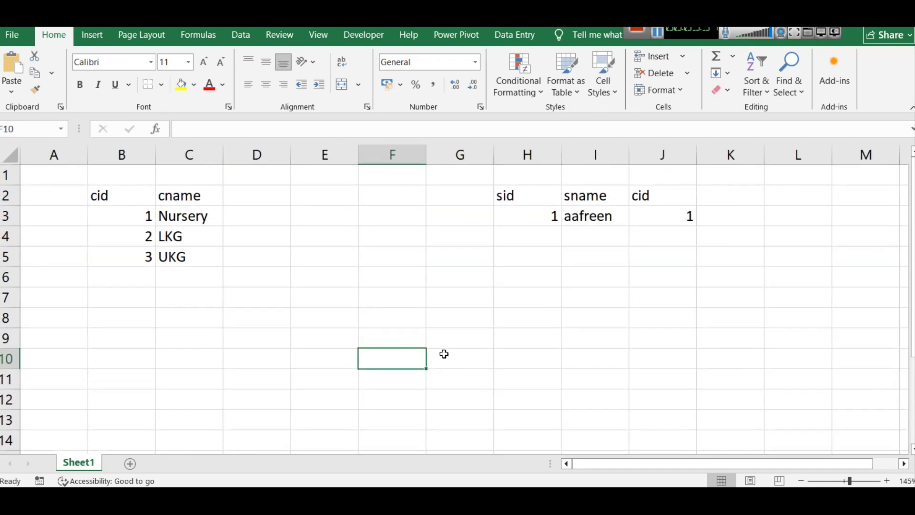
left_click(658, 35)
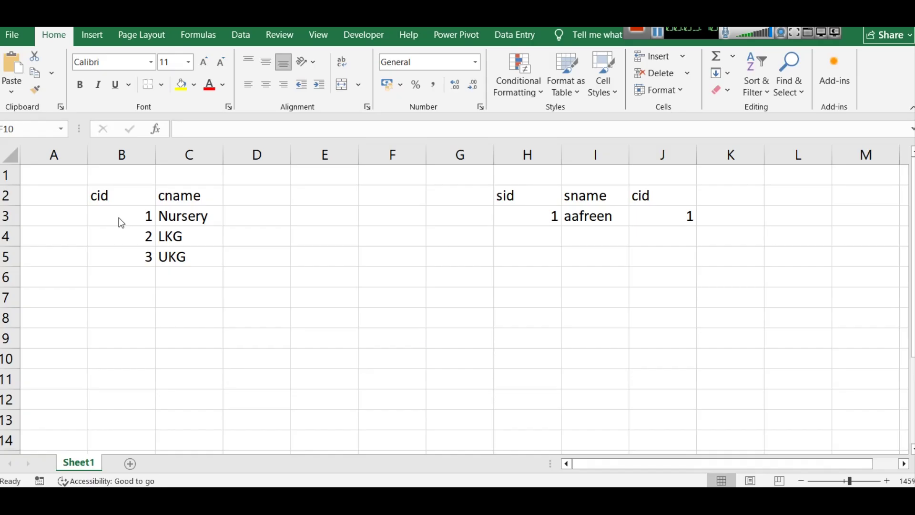
left_click(138, 215)
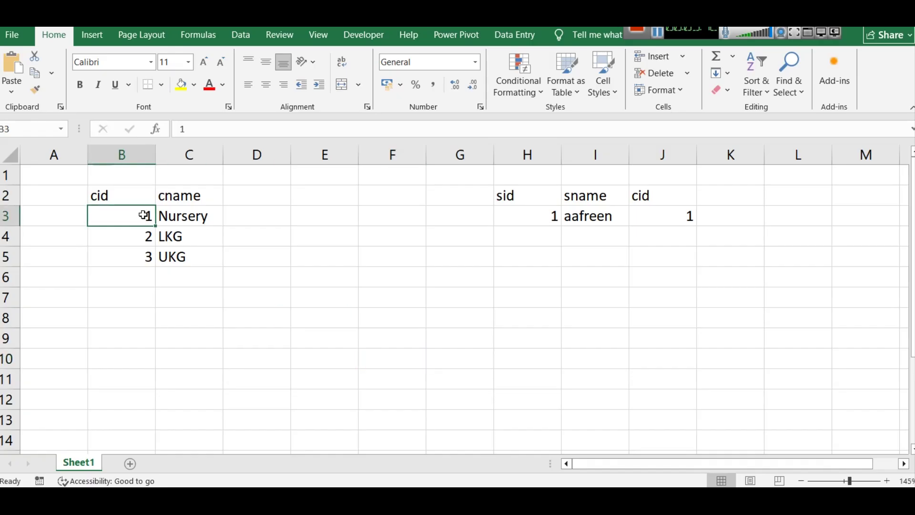
left_click_drag(145, 214, 186, 212)
mouse_move(554, 484)
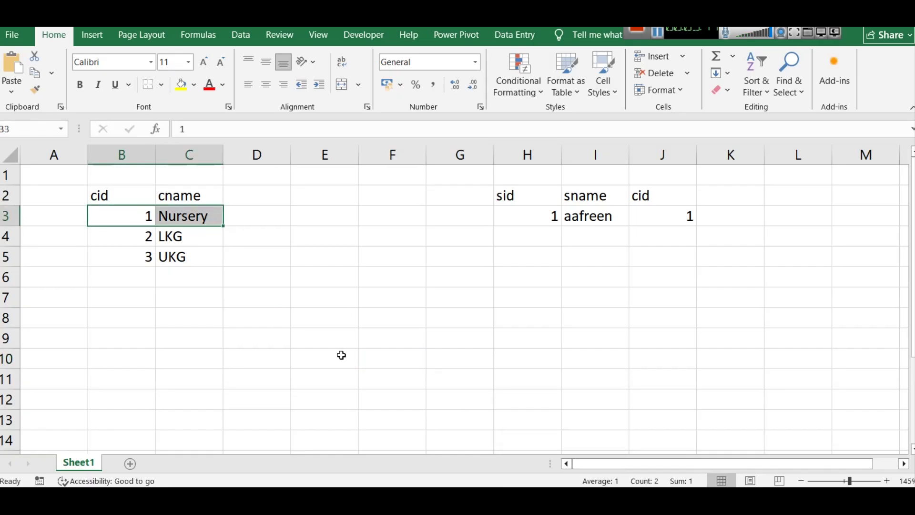
key("Delete")
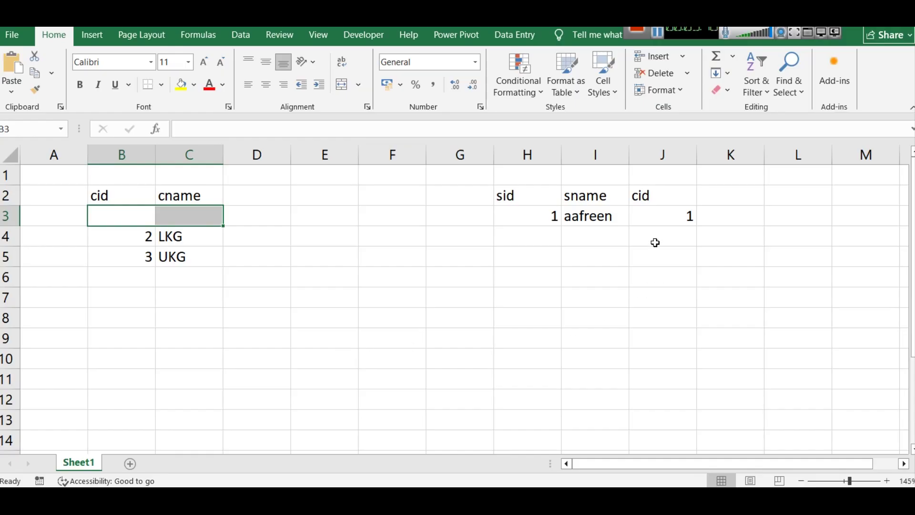
Point out the student's cid and name, and undo the clearing of the Nursery record
left_click(655, 217)
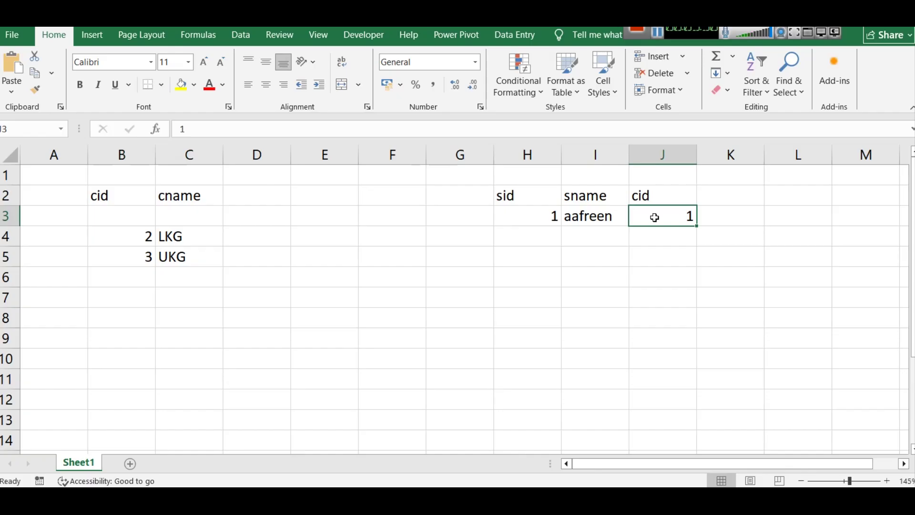
left_click(615, 222)
left_click(667, 225)
left_click(183, 208)
key("ctrl+z")
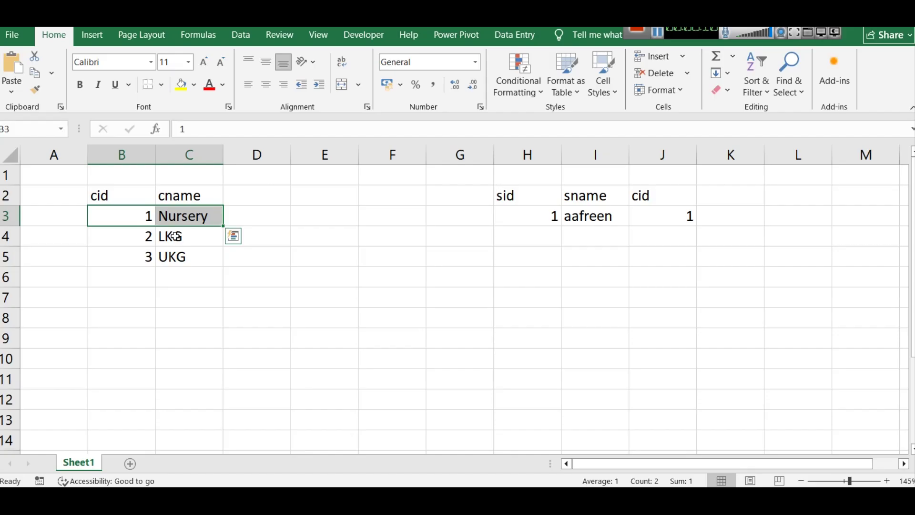
left_click(666, 209)
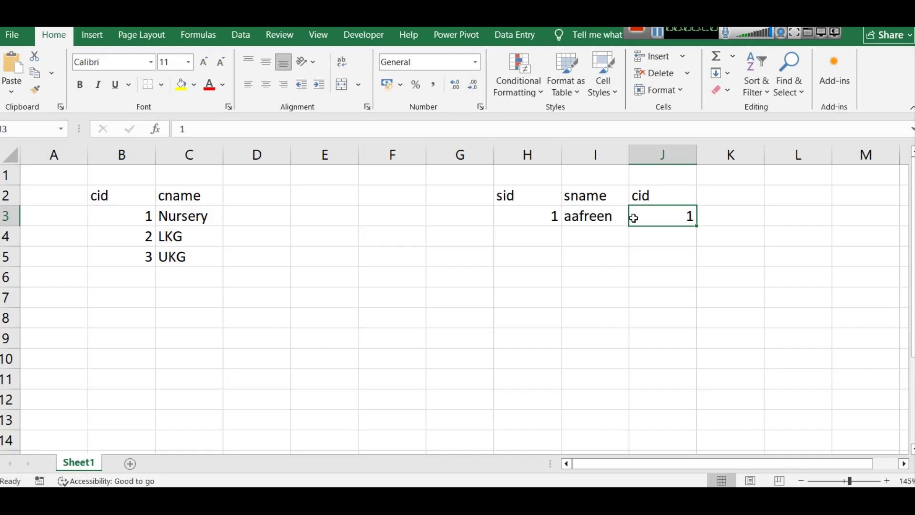
Enter the note On Delete Restrict in F7, between the class and student tables
left_click(388, 296)
type("On Delee")
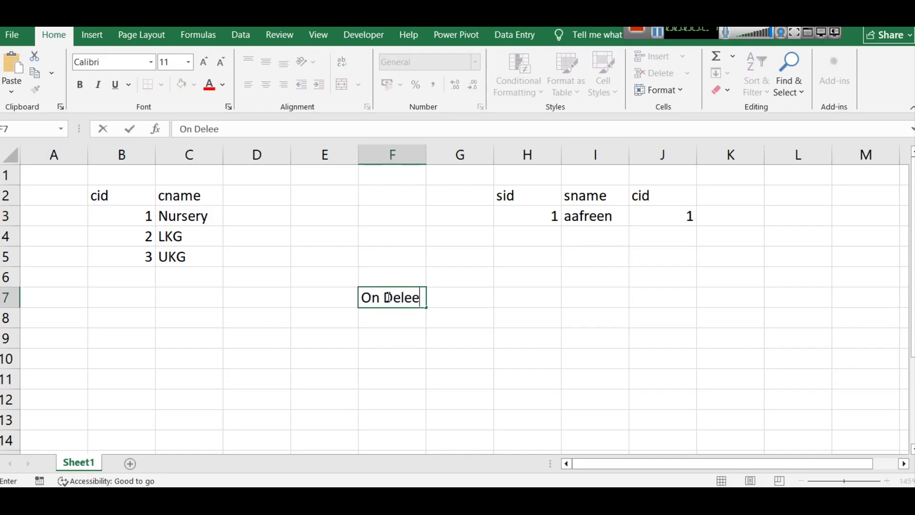
key("BackSpace")
type("r")
key("BackSpace")
type("te Restru")
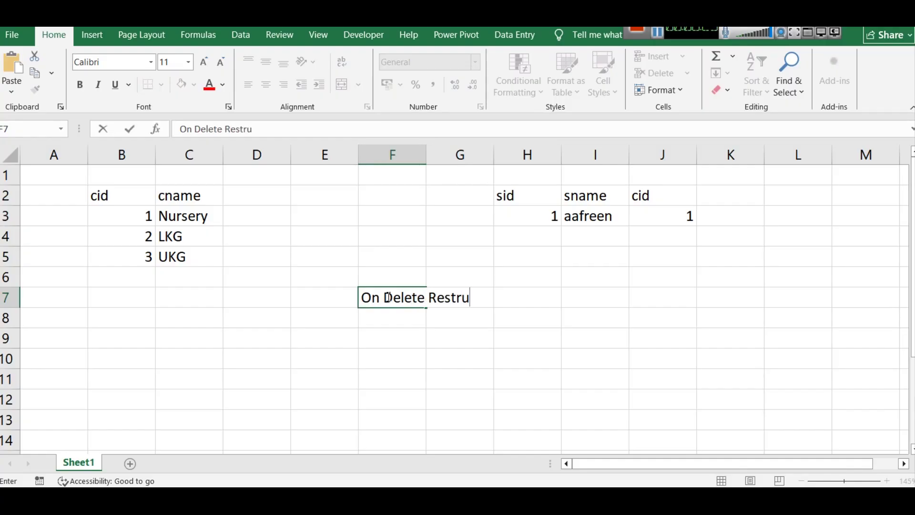
key("BackSpace")
type("ict")
left_click(590, 392)
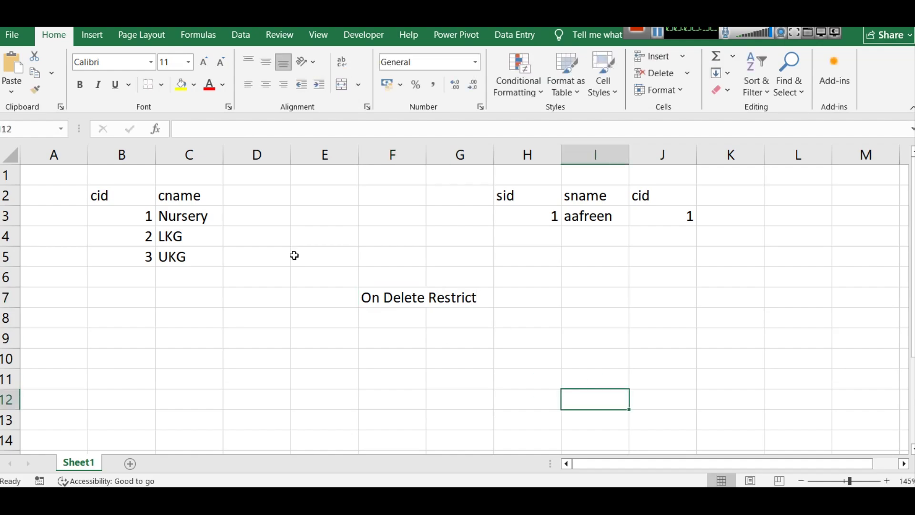
Try changing the Nursery class's cid in B3 to 11, and undo the change
left_click(149, 217)
double_click(149, 217)
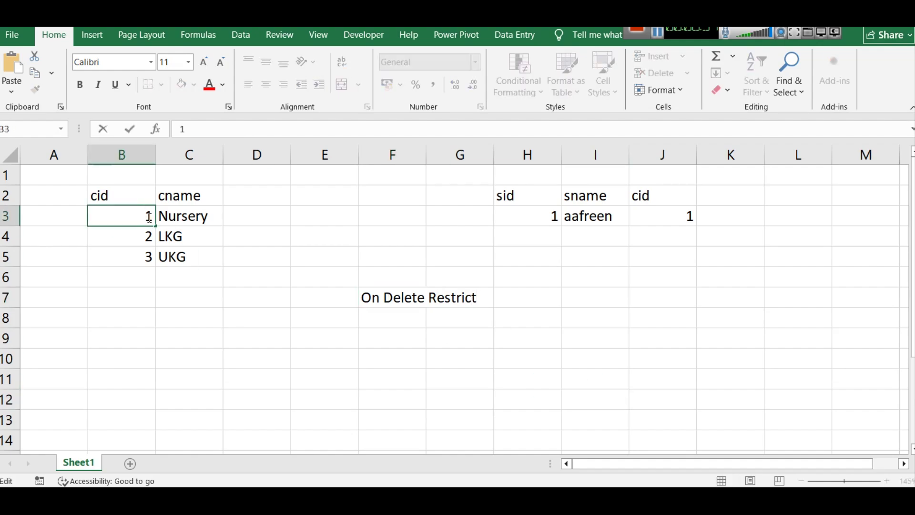
type("1")
left_click(176, 359)
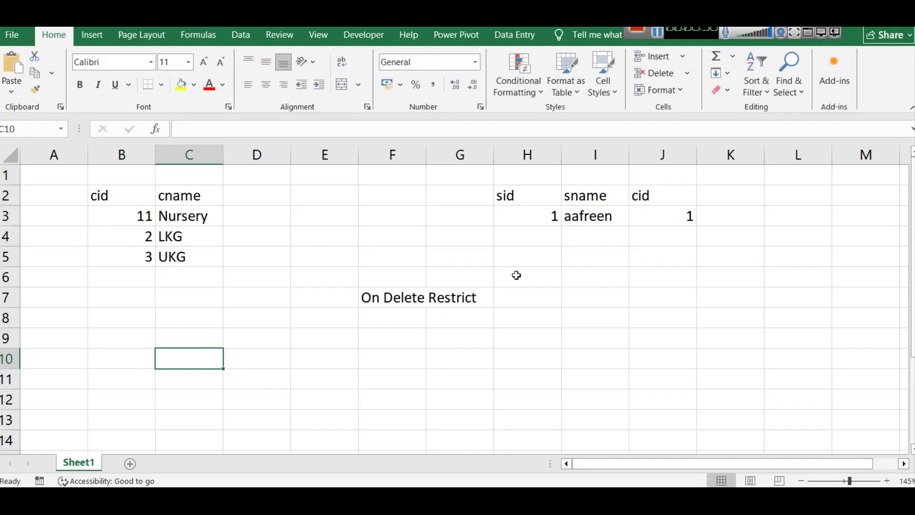
left_click(663, 219)
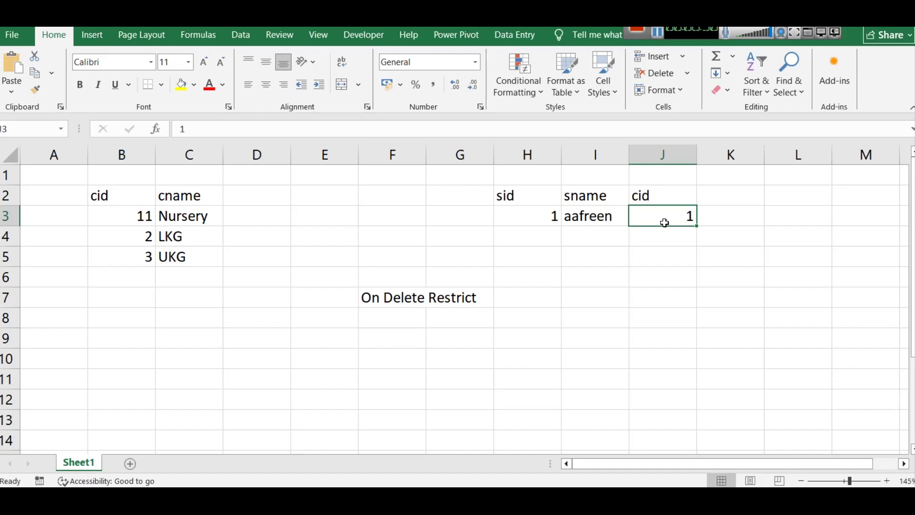
key("ctrl+z")
Enter the note On Update Restrict in F8, below the delete rule
left_click(381, 317)
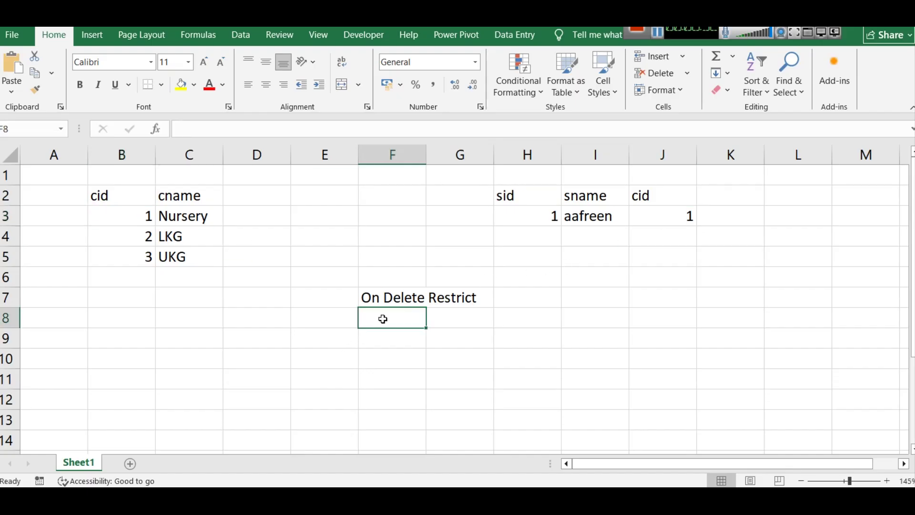
type("On Update Restruc")
key("BackSpace")
key("BackSpace")
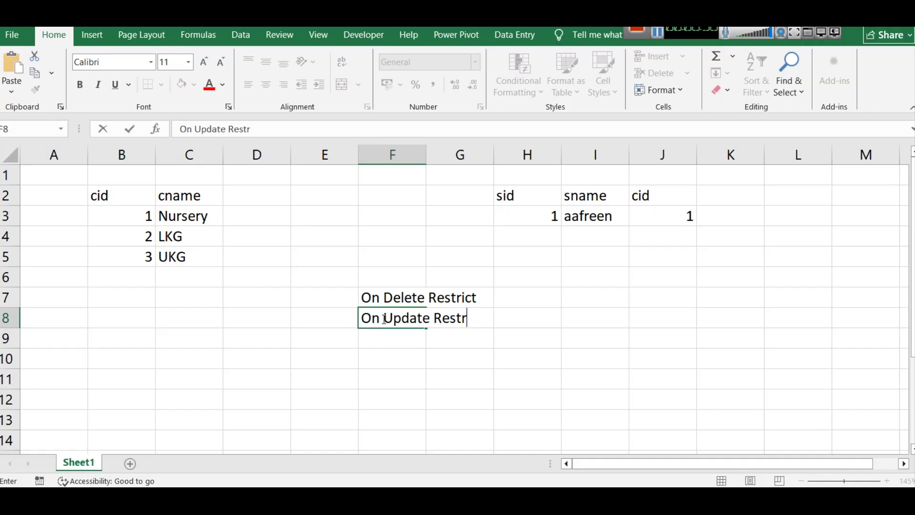
type("ict")
left_click(560, 377)
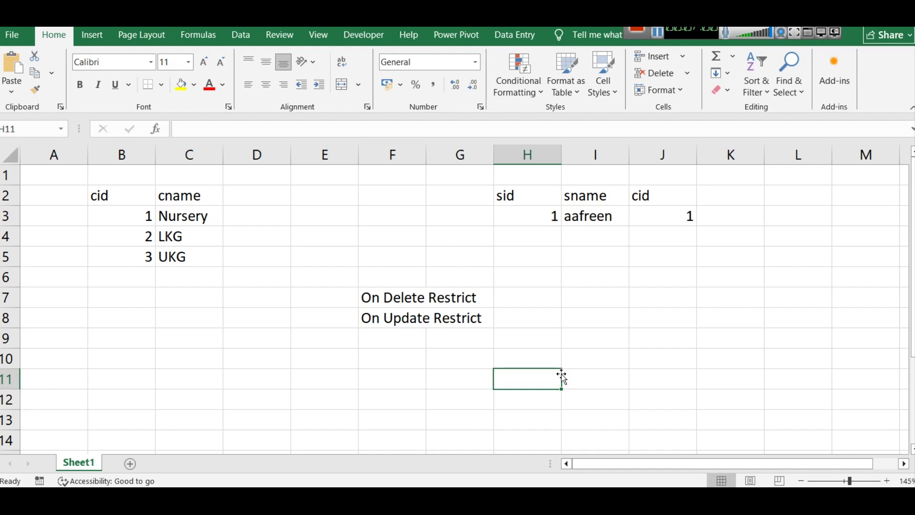
Enter the heading FK Constraint setup in F6 above the two rules, and widen column F to fit the text
left_click(368, 272)
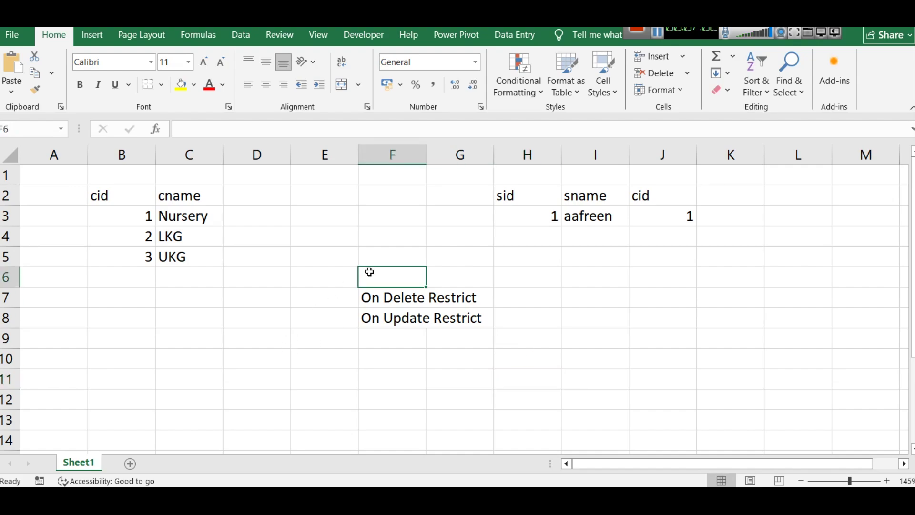
type("FK")
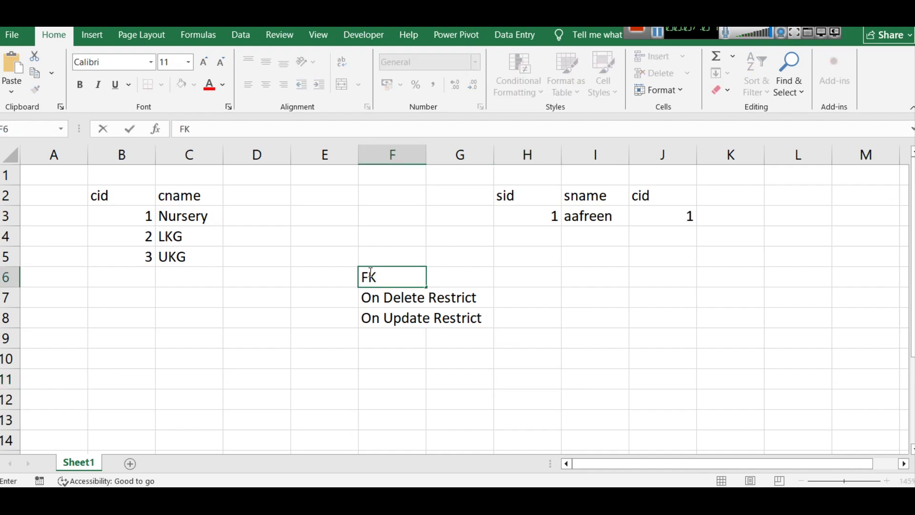
type(" Constrai")
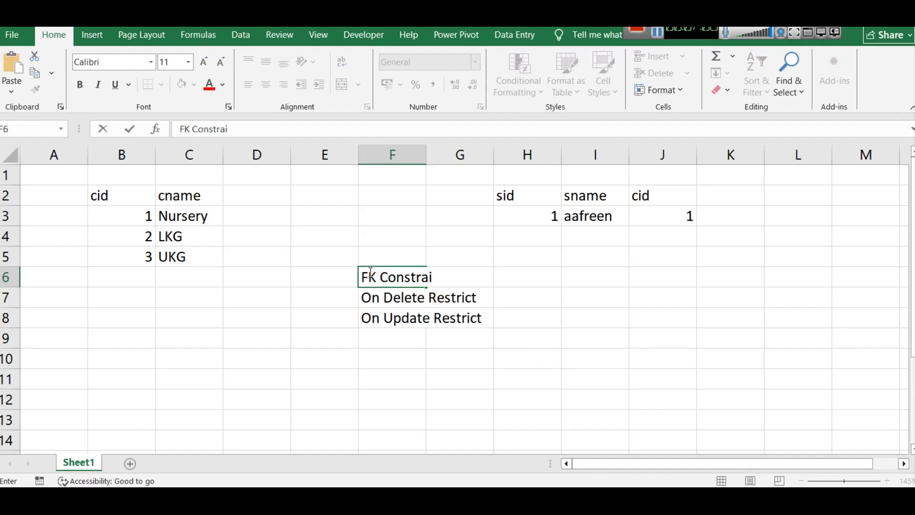
type("nt setu")
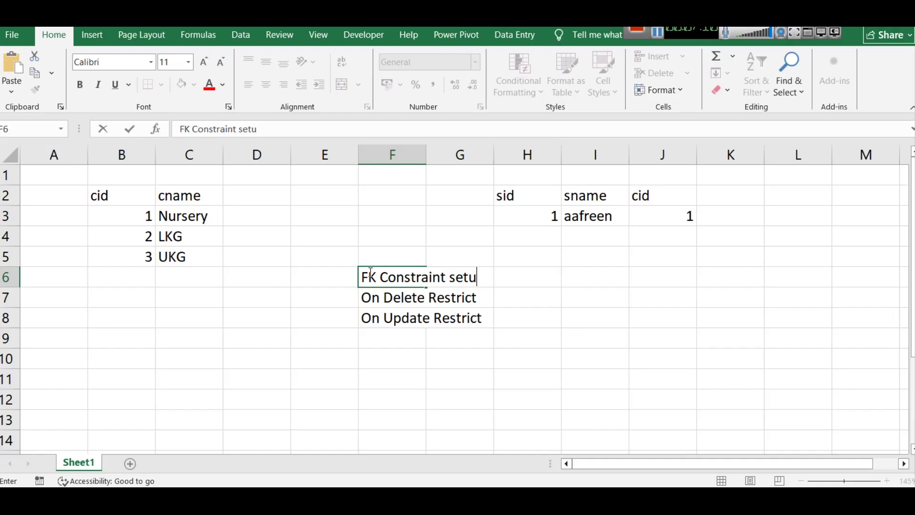
type("p")
left_click(611, 288)
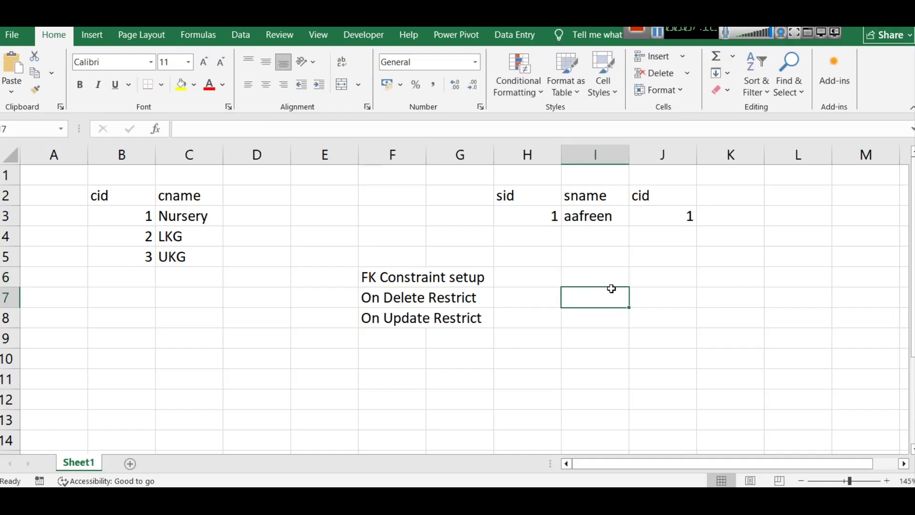
left_click(365, 279)
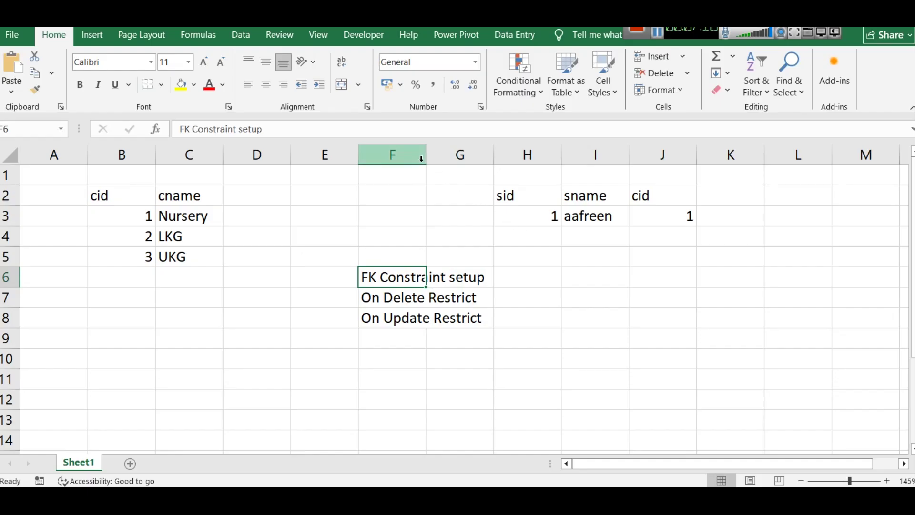
left_click_drag(424, 159, 512, 160)
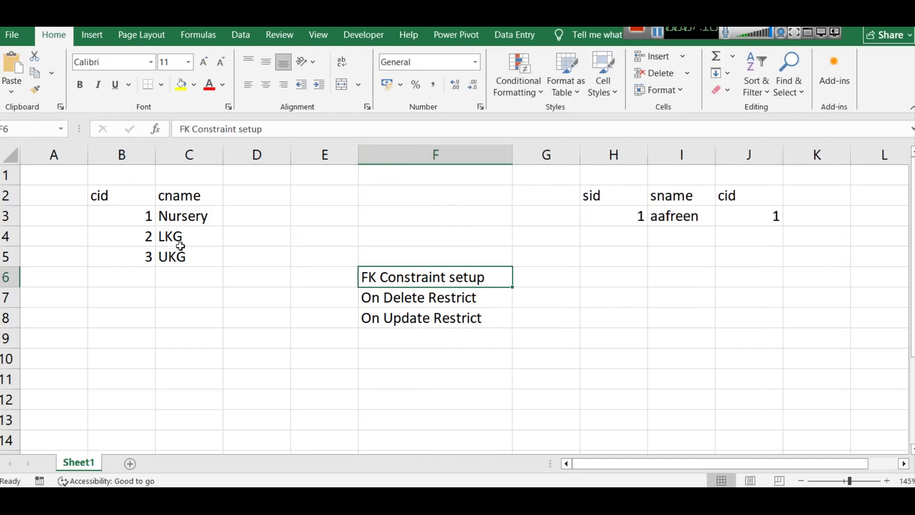
Try clearing the Nursery record in B3:C3, and undo the clearing
left_click(135, 218)
left_click_drag(135, 218, 203, 215)
key("Delete")
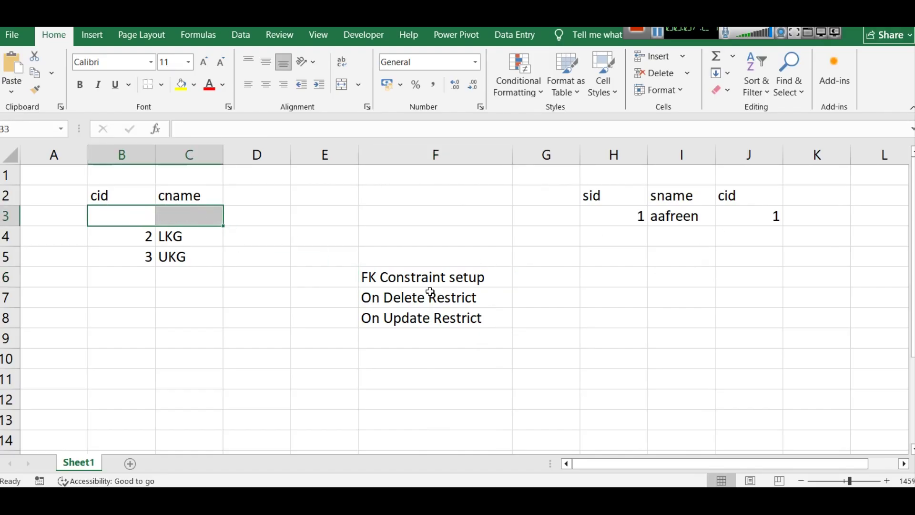
key("ctrl+z")
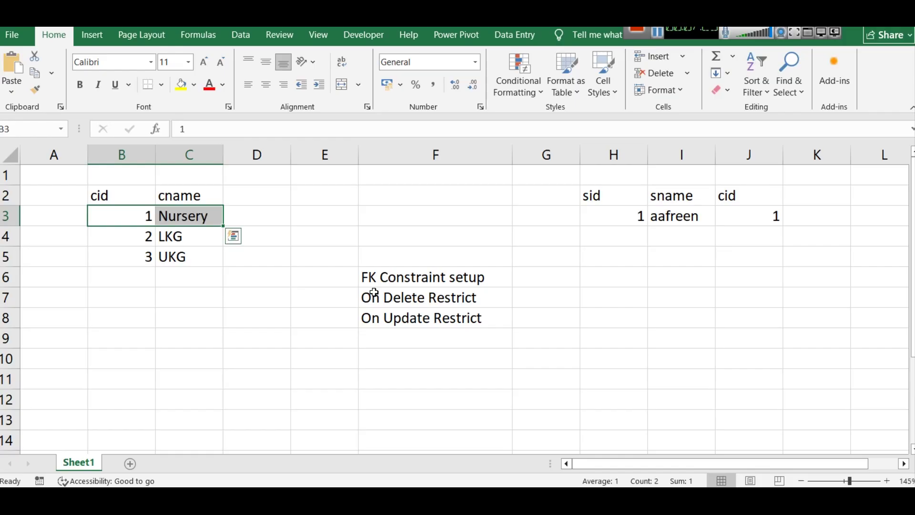
Point out the FK Constraint setup heading, the student's cid in J3 and the On Update Restrict note
left_click(394, 384)
left_click(393, 270)
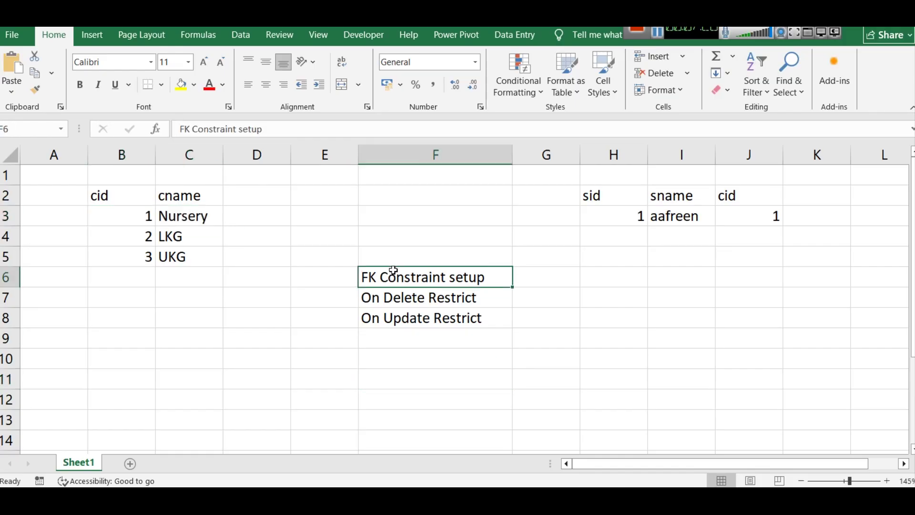
left_click(737, 211)
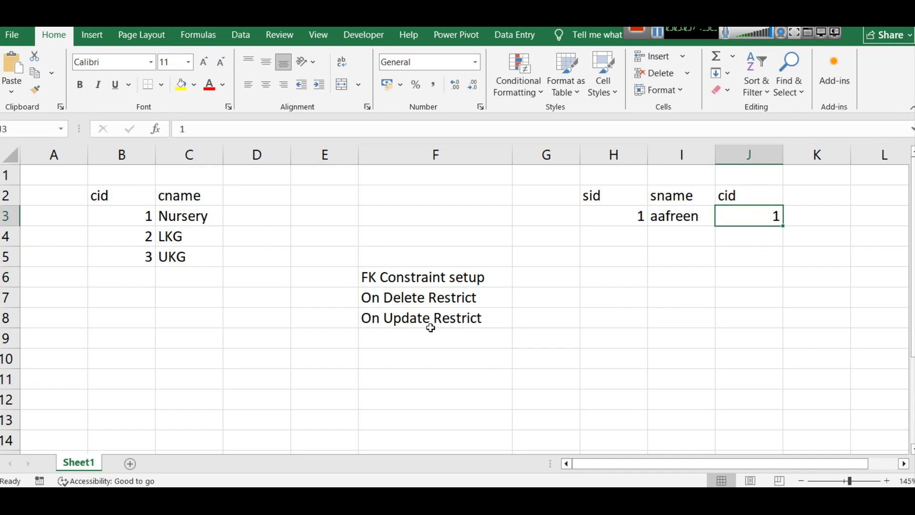
left_click(382, 317)
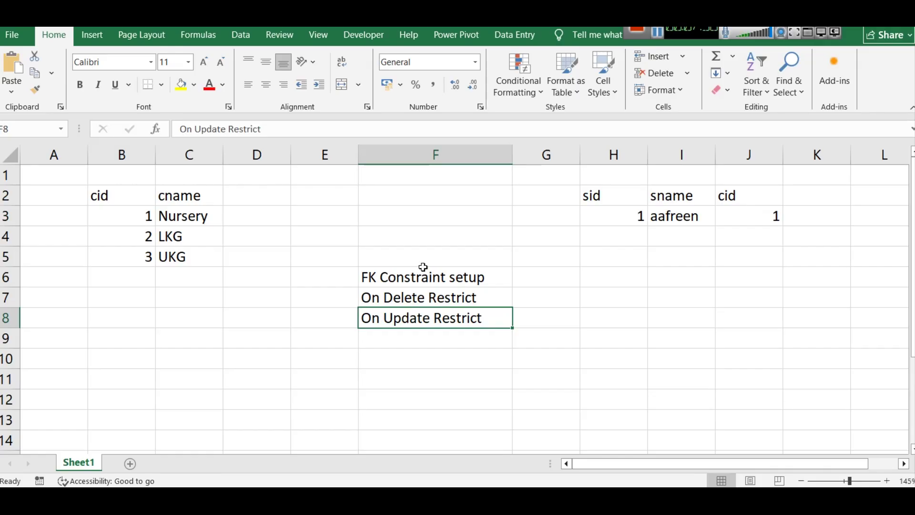
Switch to phpMyAdmin and check the ON DELETE option of the FK_students_class constraint
left_click(656, 41)
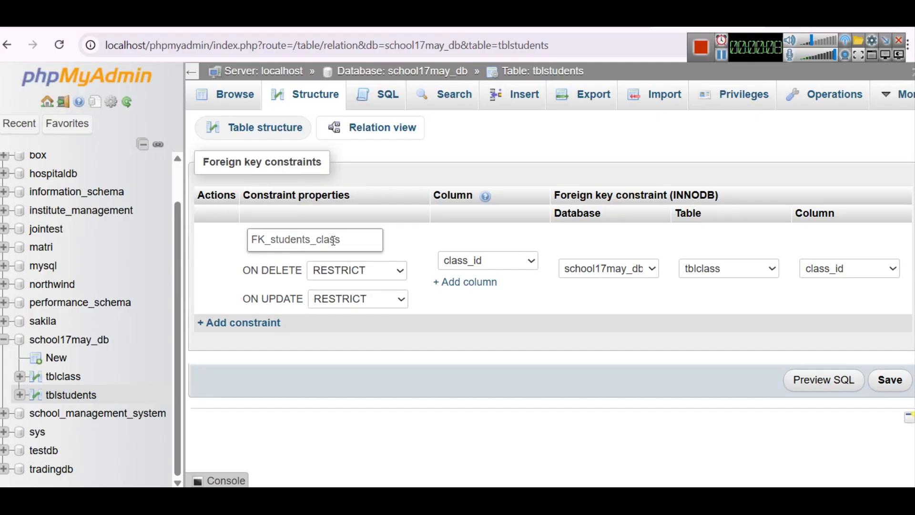
left_click(345, 271)
left_click(344, 271)
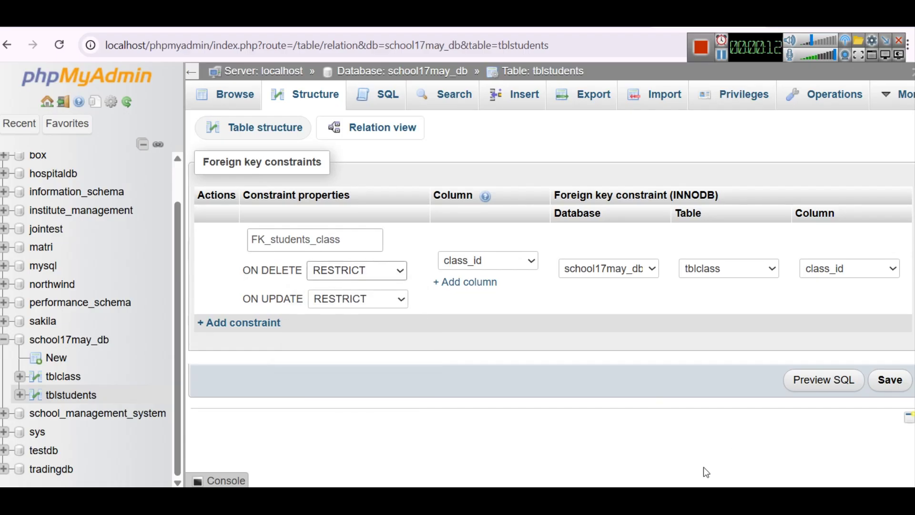
key("alt+Tab")
key("alt+Tab")
Review the constraint's local column and its referenced database, table and column
left_click(489, 258)
left_click(488, 260)
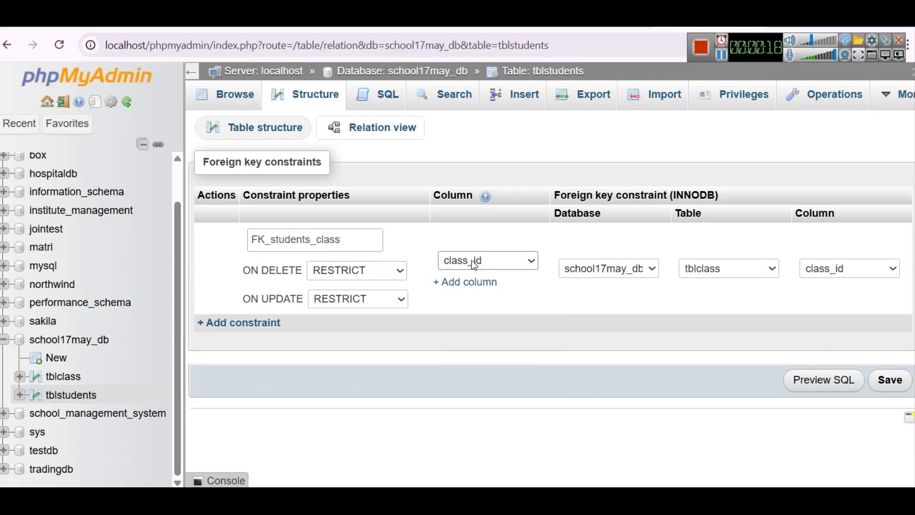
left_click(601, 267)
left_click(601, 269)
left_click(693, 270)
left_click(692, 269)
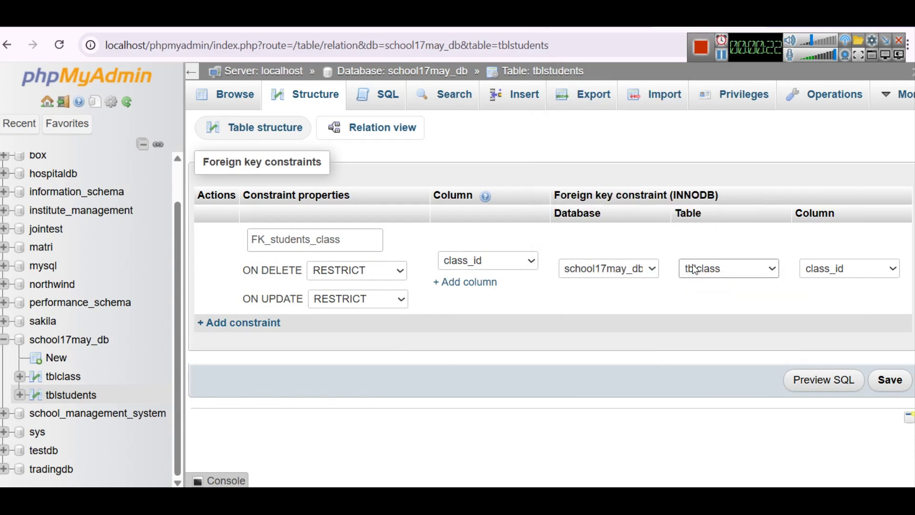
left_click(808, 273)
left_click(809, 273)
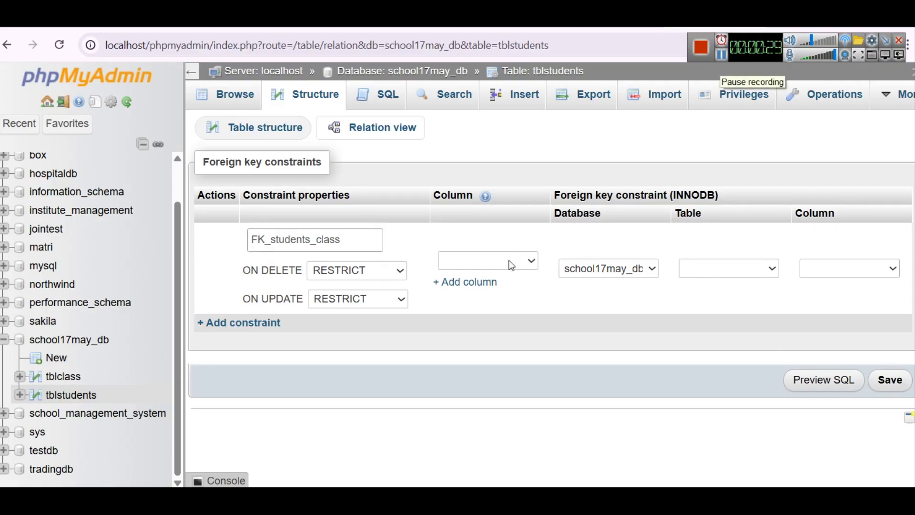
Set the FK_students_class constraint's column to class_id and its referenced table to tblclass
left_click(509, 264)
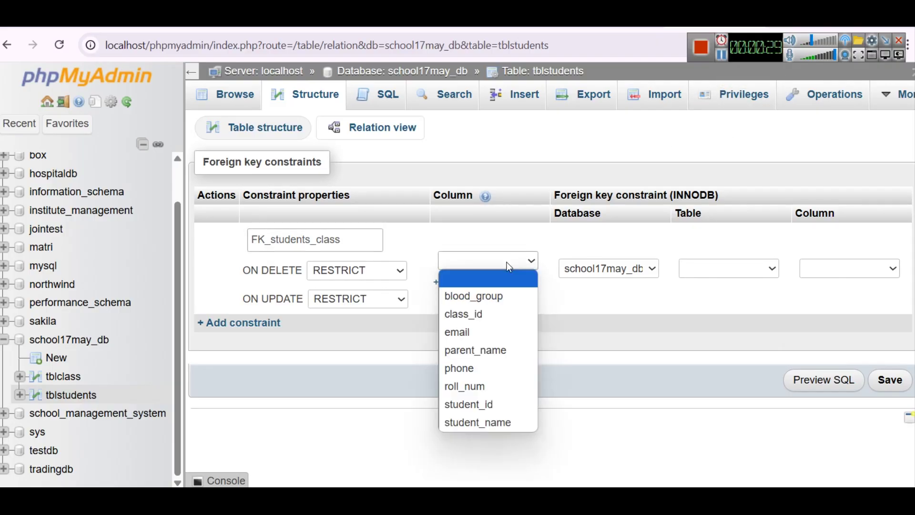
left_click(496, 316)
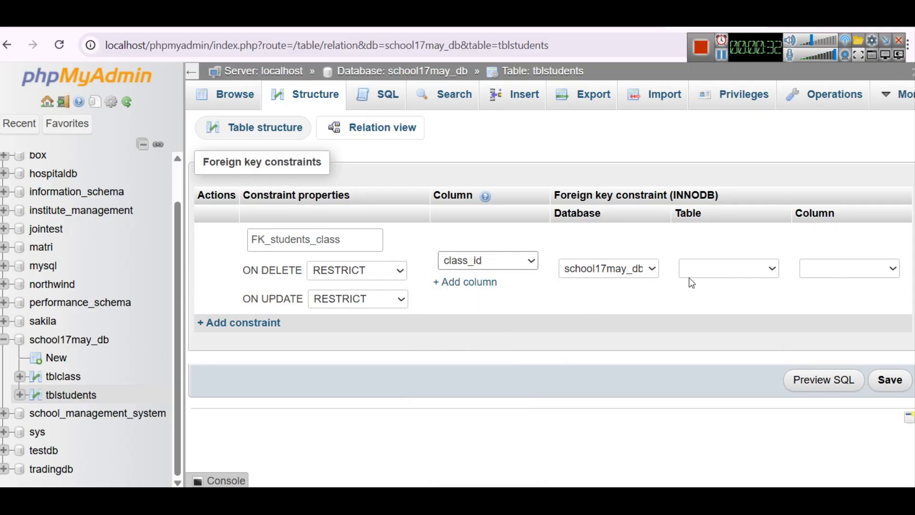
left_click(715, 276)
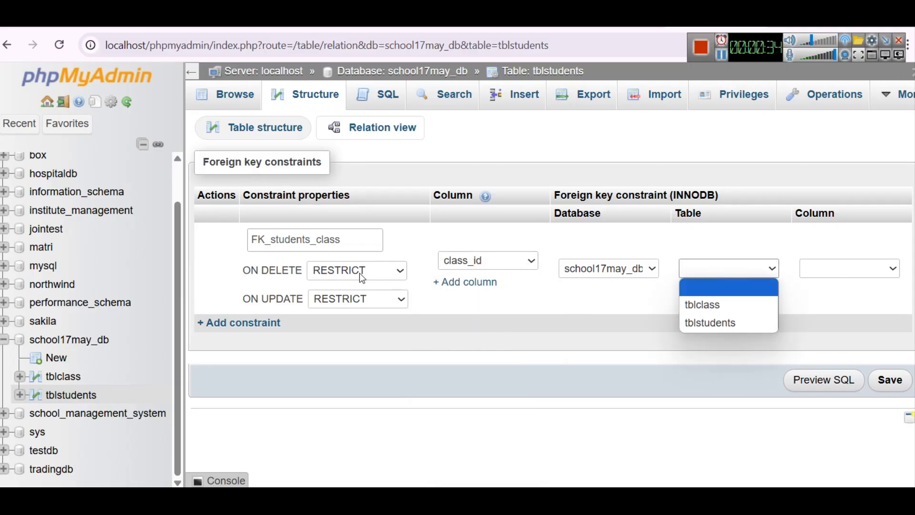
left_click(710, 307)
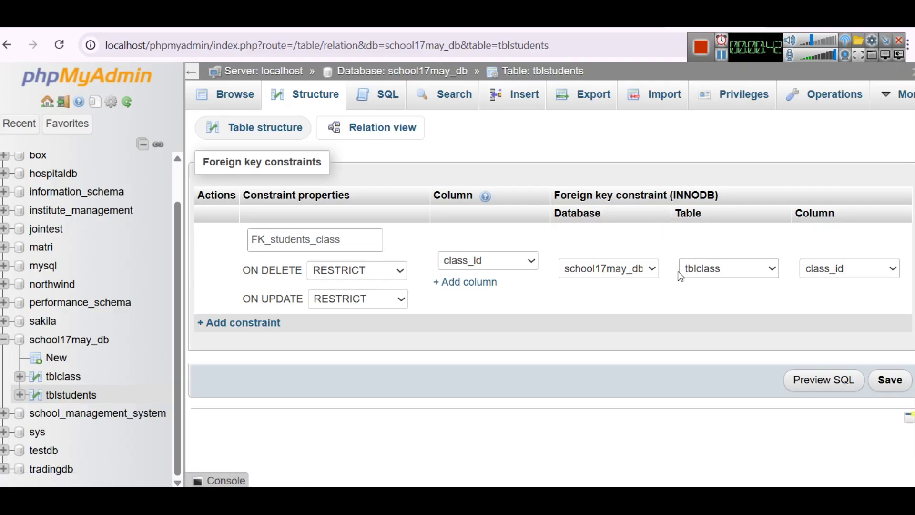
Review the referenced table and the constraint's ON DELETE and ON UPDATE options
left_click(725, 273)
left_click(725, 273)
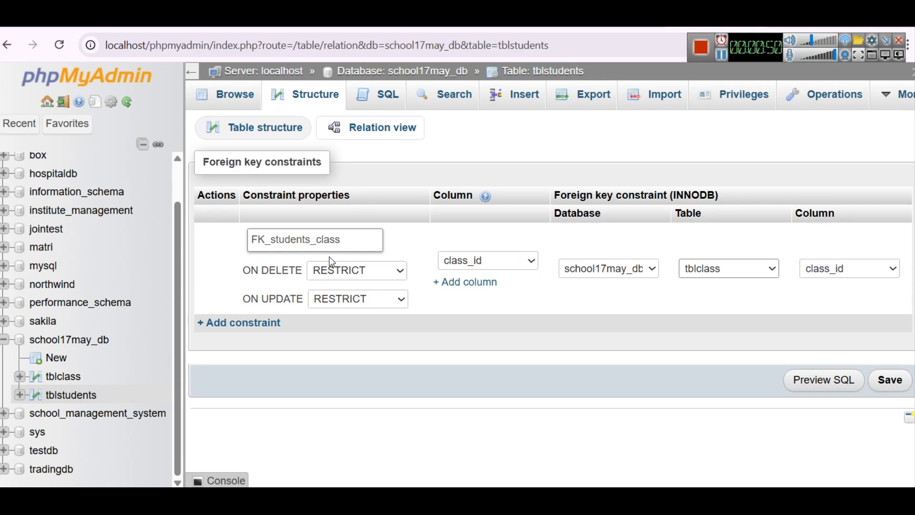
left_click(328, 277)
left_click(328, 277)
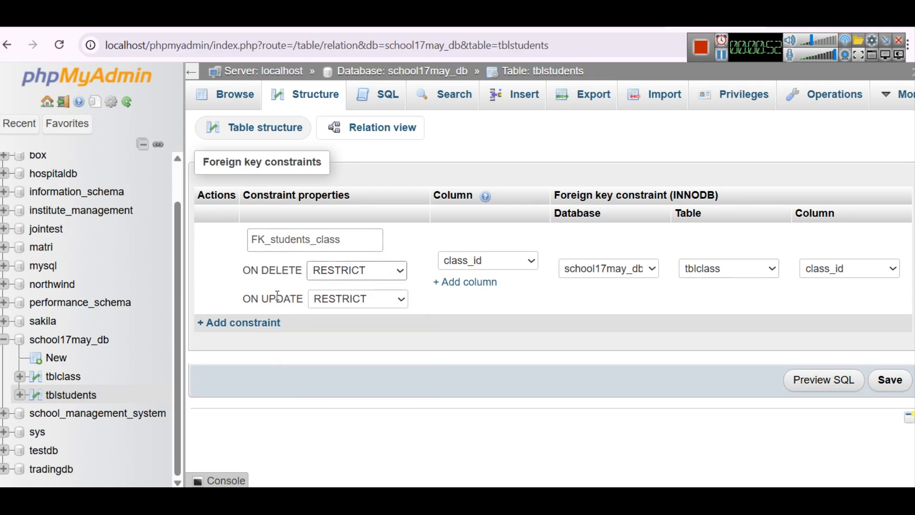
left_click(359, 304)
left_click(359, 304)
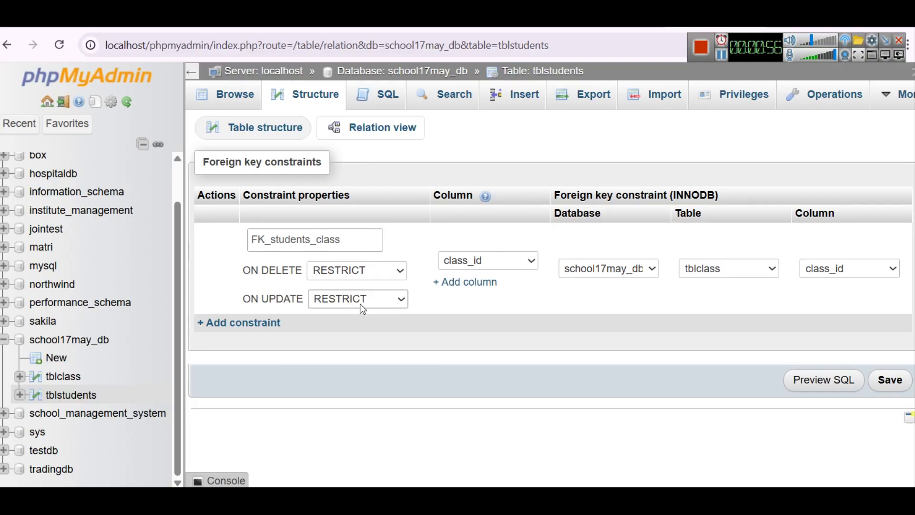
Switch to Excel and point out the student's cid in J3 and the On Delete and On Update Restrict notes
left_click(636, 498)
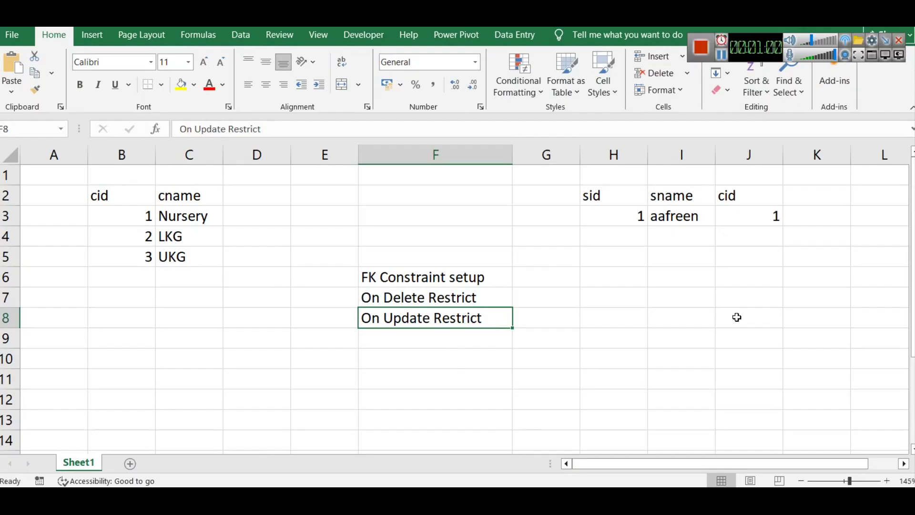
left_click(757, 217)
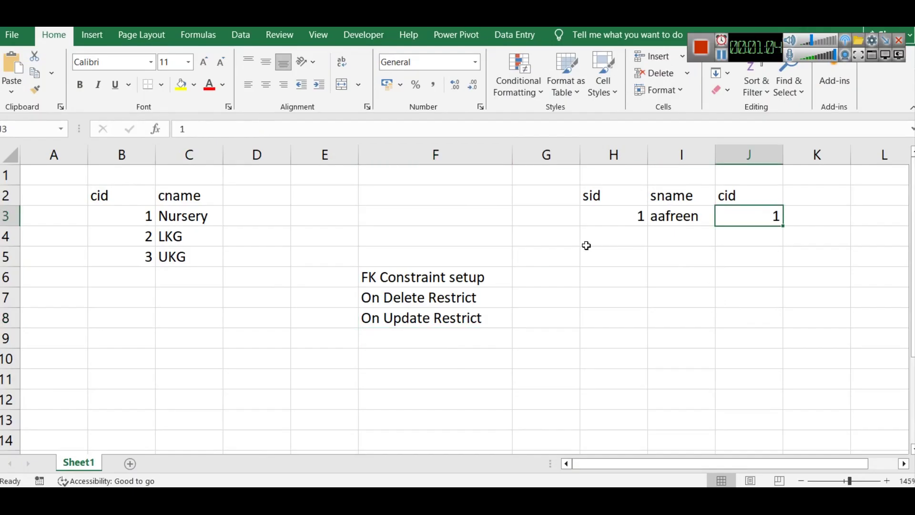
left_click(470, 297)
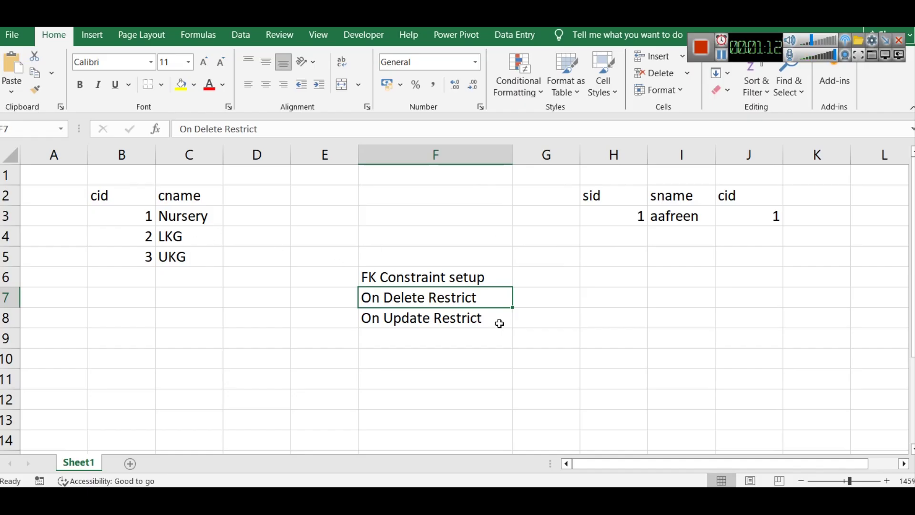
left_click(420, 324)
Try changing the Nursery class's cid in B3 to 11, compare it with the student's cid, and undo the change
double_click(150, 220)
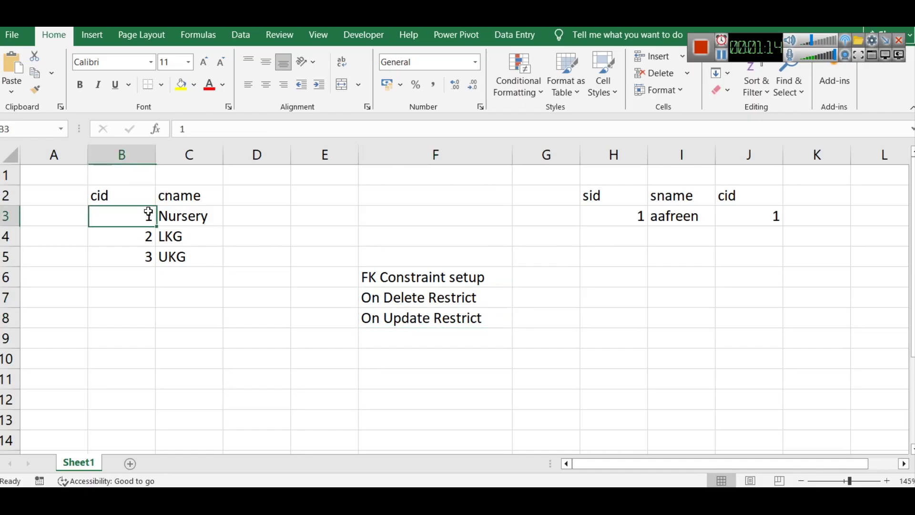
type("1")
left_click(205, 311)
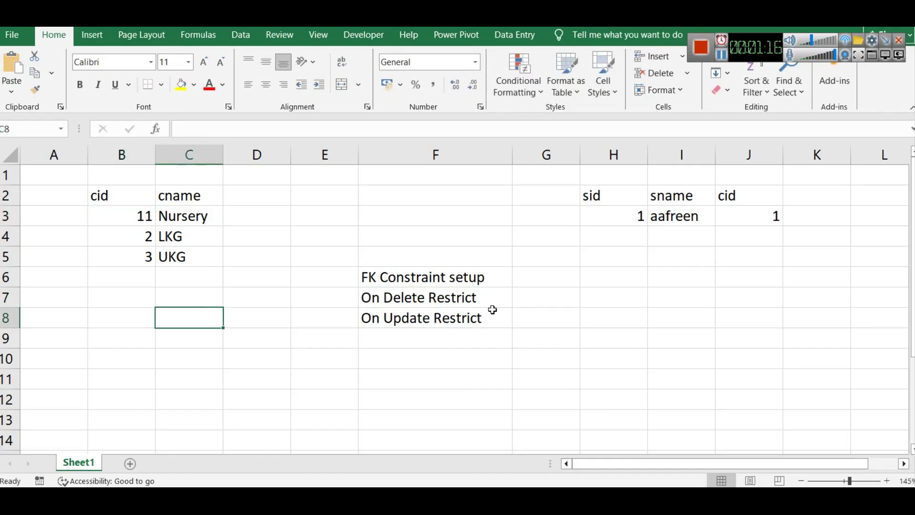
left_click(748, 219)
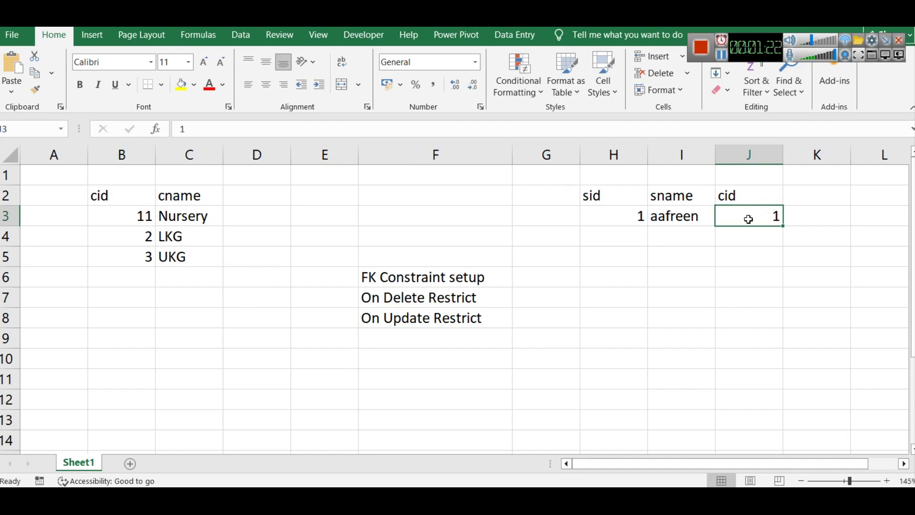
key("ctrl+z")
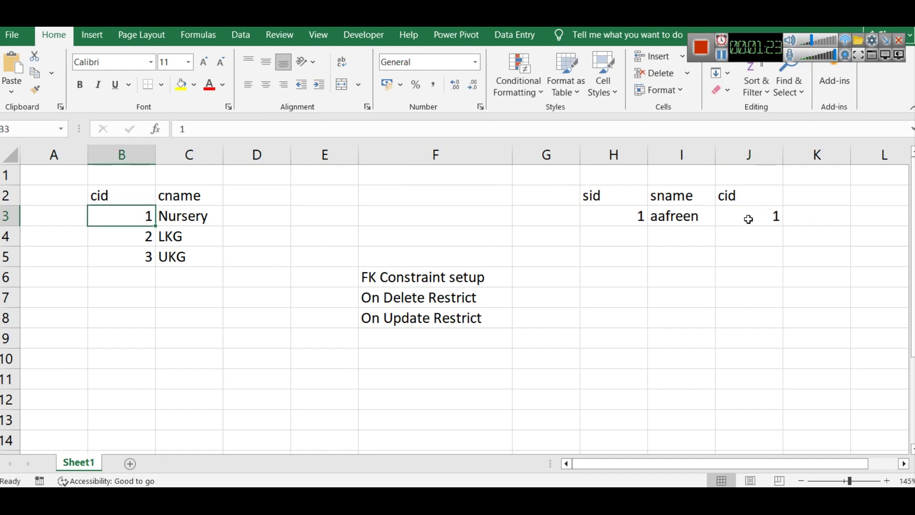
left_click(372, 277)
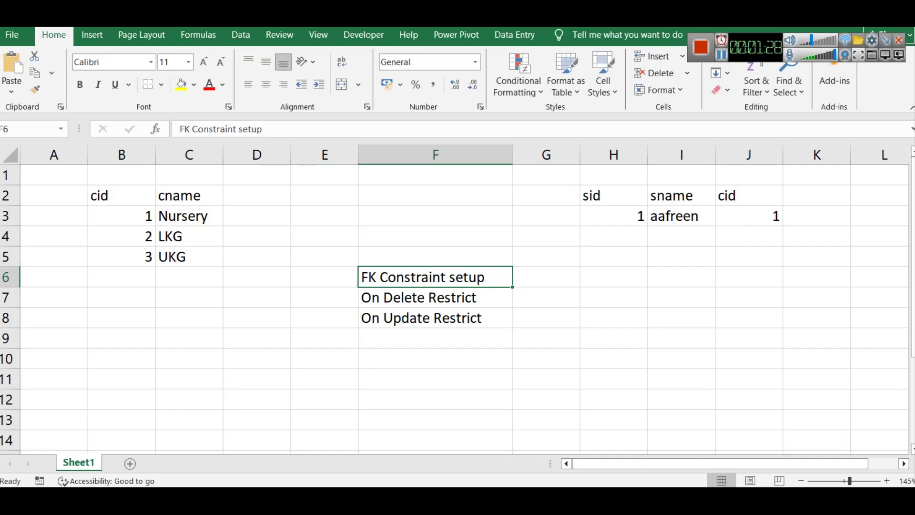
Switch to phpMyAdmin, preview the SQL for the foreign key constraint, and copy the whole ALTER TABLE statement
key("alt+Tab")
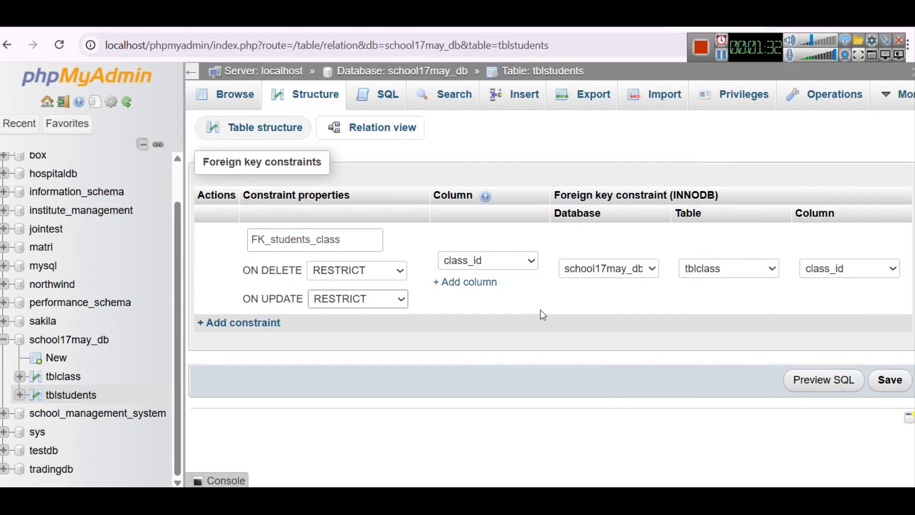
left_click(820, 381)
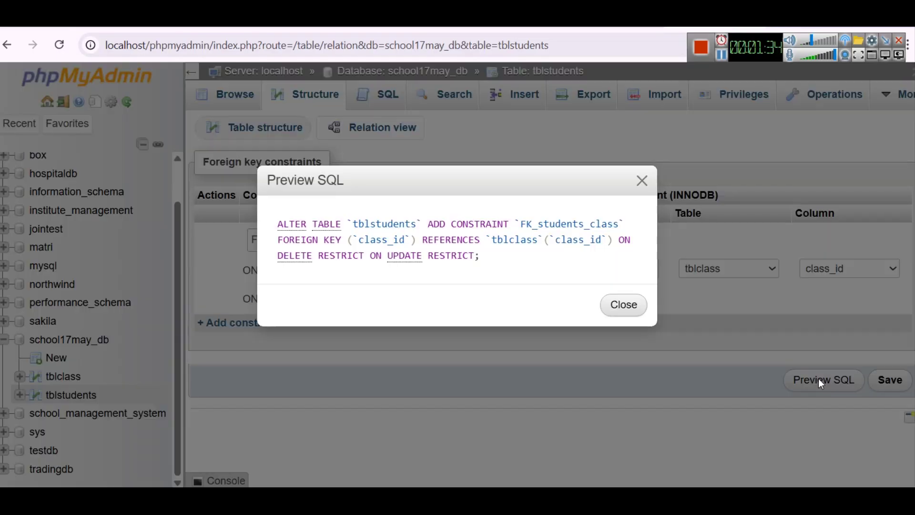
left_click_drag(506, 258, 271, 216)
key("ctrl+c")
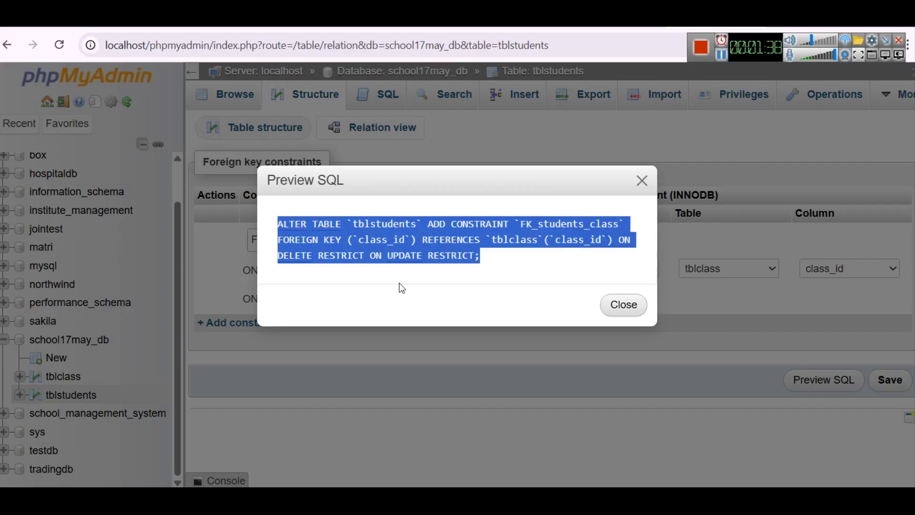
Switch to Notepad and paste the copied ALTER TABLE statement on a new indented line below the tblclass INSERT statement
left_click(492, 393)
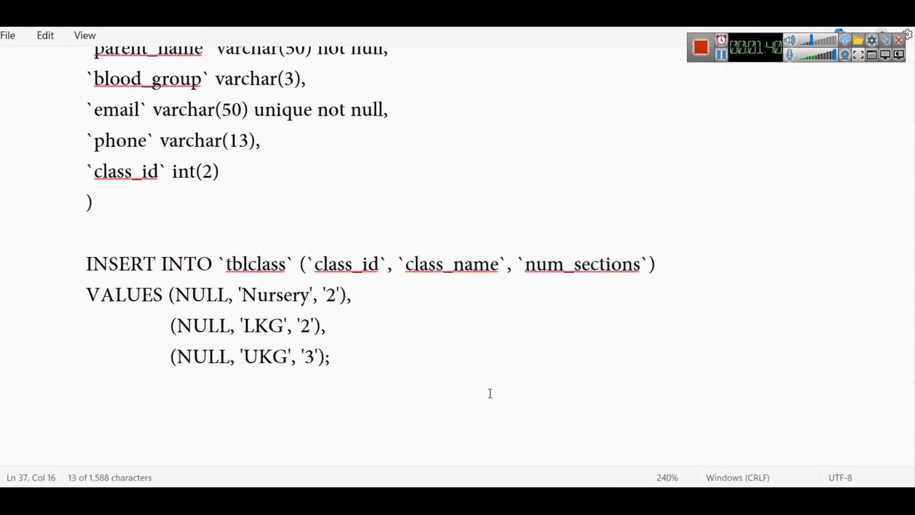
left_click(492, 392)
key("Tab")
key("Return")
key("Tab")
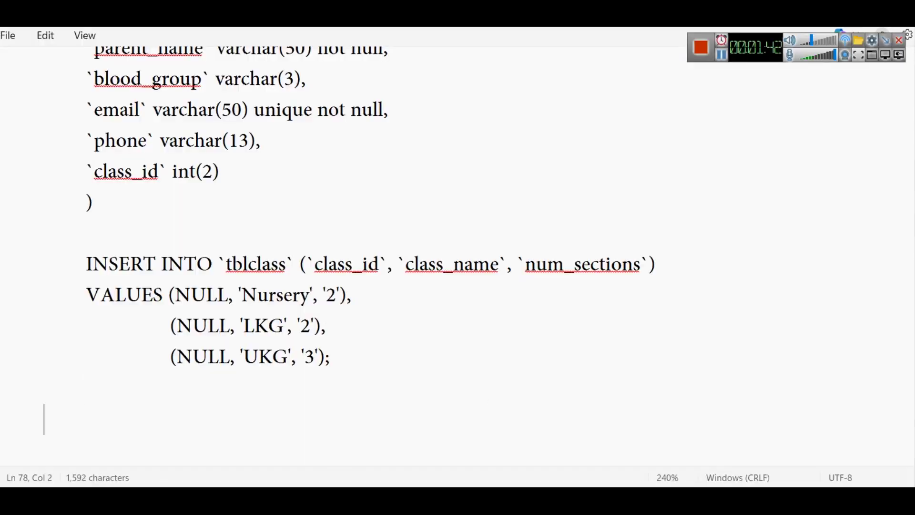
key("ctrl+v")
scroll(247, 392, "down", 1)
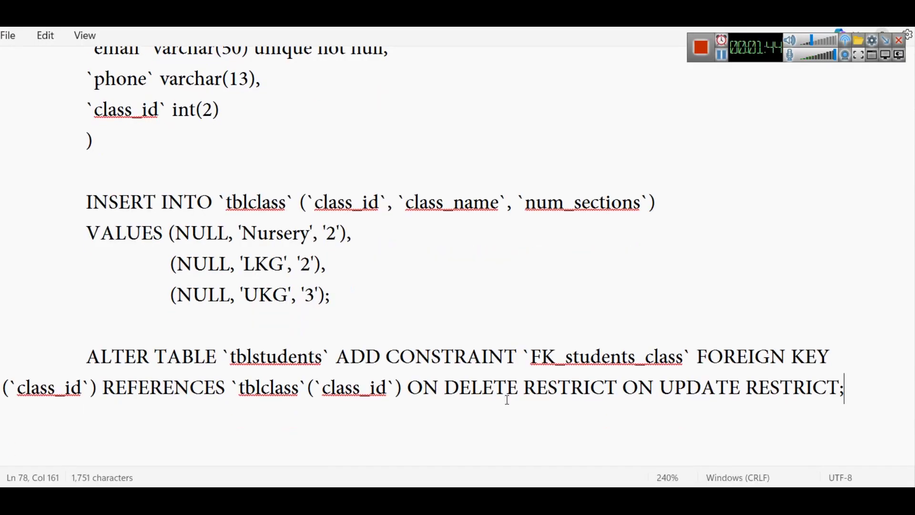
Indent the wrapped (`class_id`) part of the ALTER TABLE statement and move ADD CONSTRAINT onto its own indented line
left_click(1, 389)
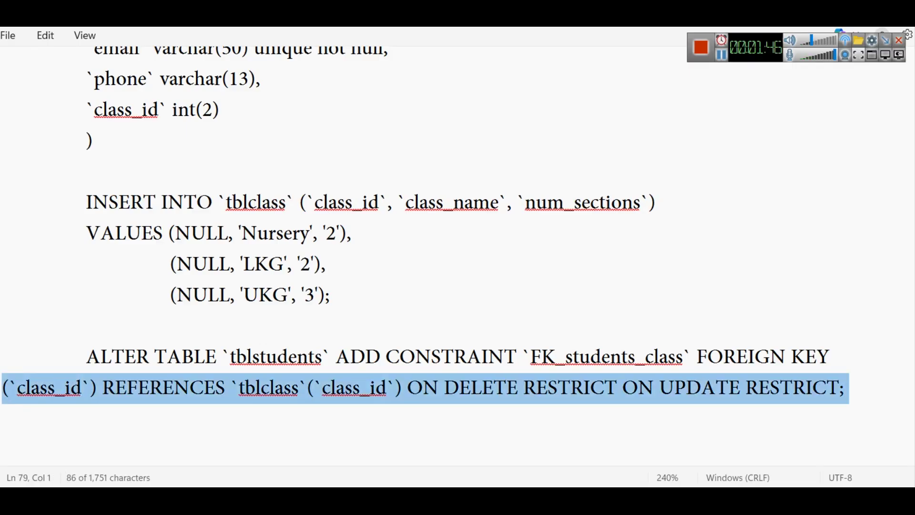
key("Left")
key("Tab")
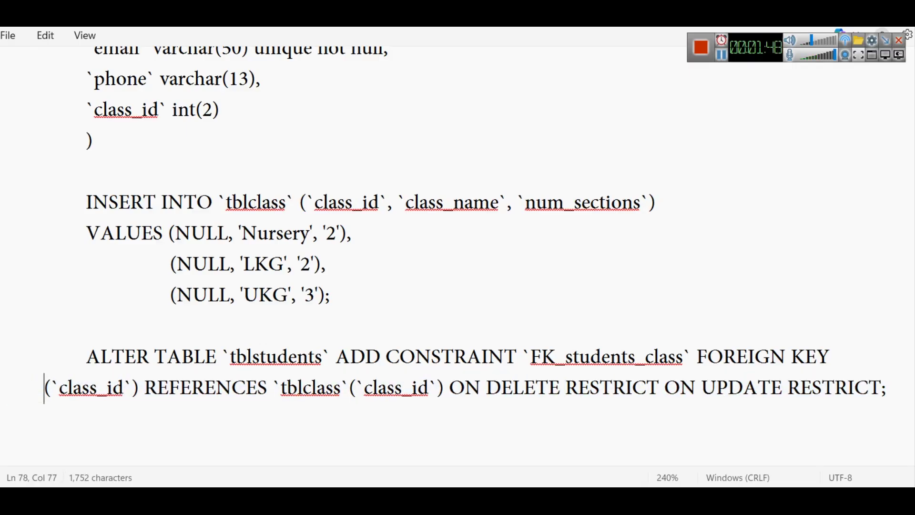
left_click(338, 356)
key("Return")
key("Tab")
key("Tab")
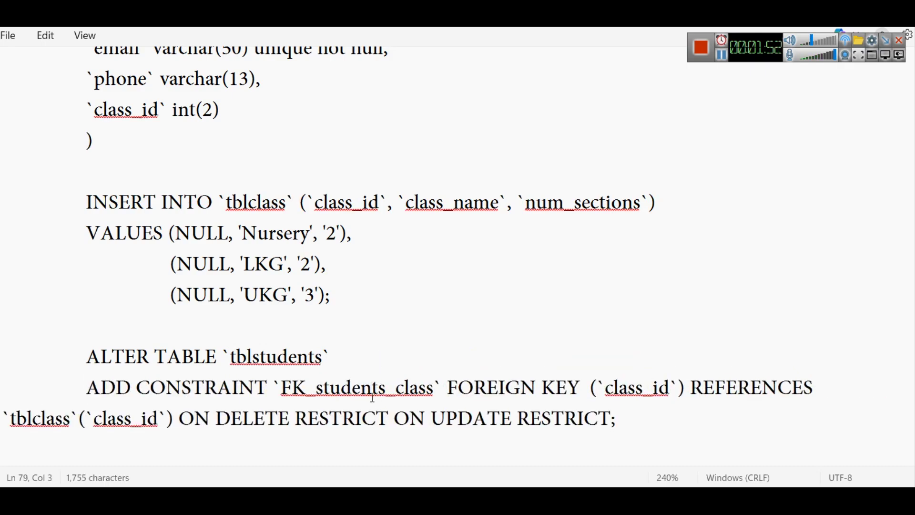
Move the FOREIGN KEY clause onto its own indented line below the FK_students_class constraint name and point out its class_id column
double_click(372, 398)
left_click(449, 388)
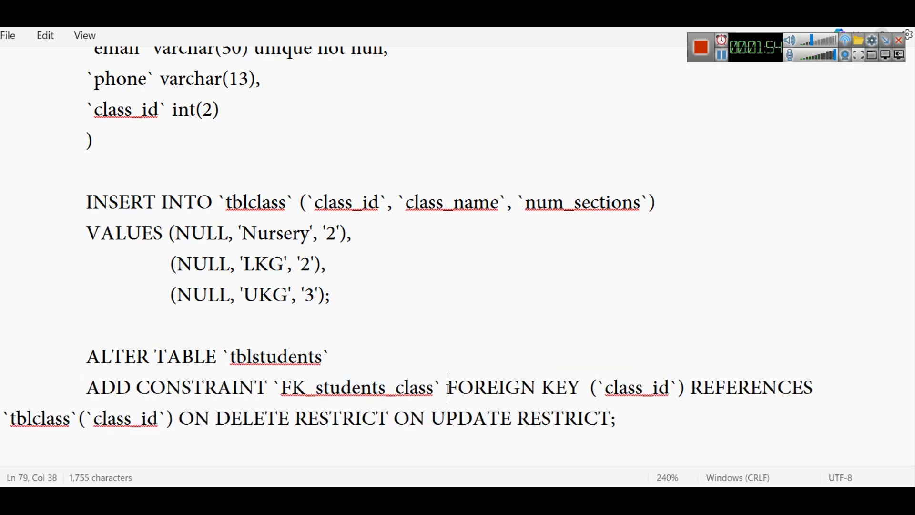
key("Return")
key("Tab")
key("Tab")
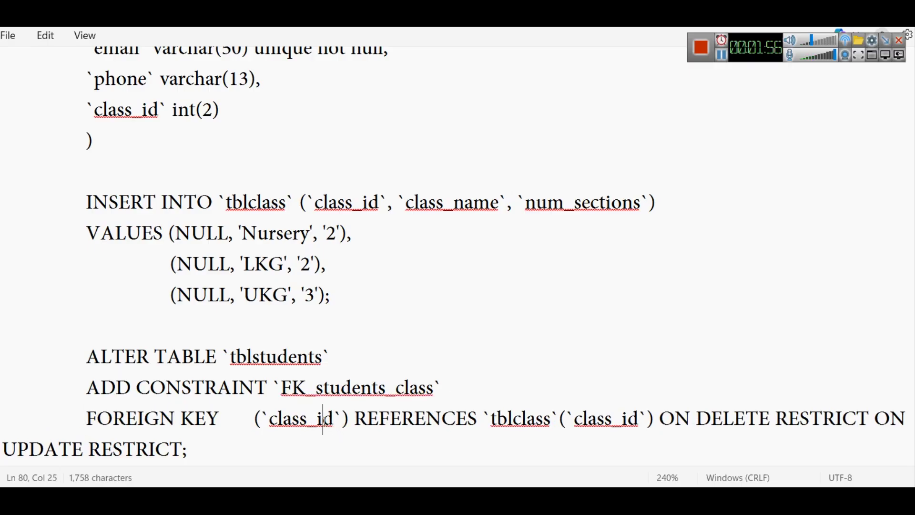
double_click(323, 421)
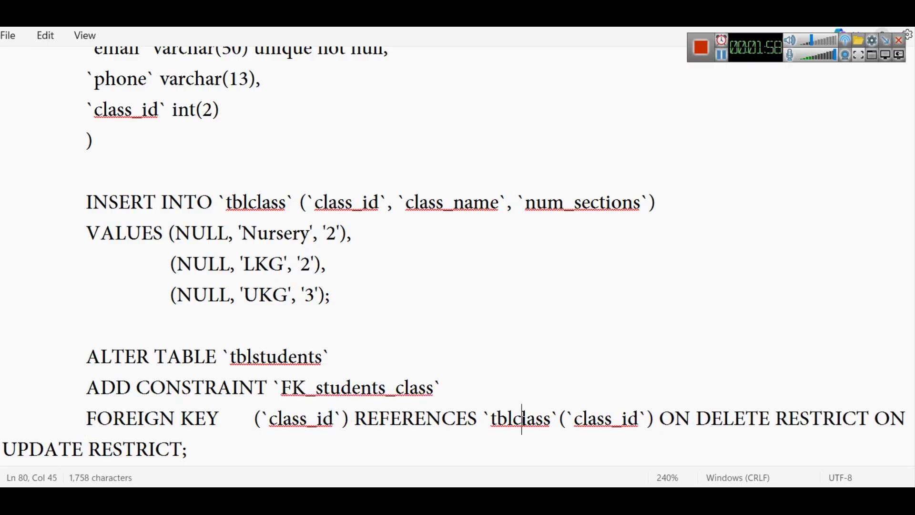